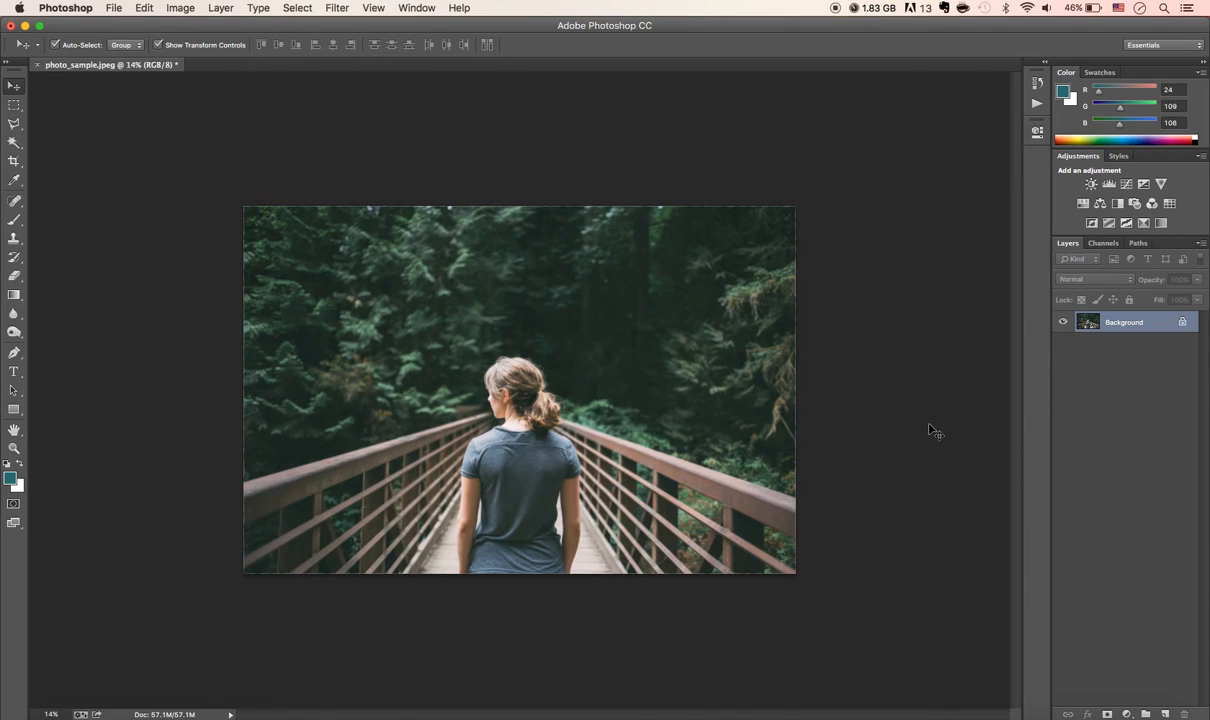
Duplicate the Background layer
{"action": "key", "text": "super+j"}
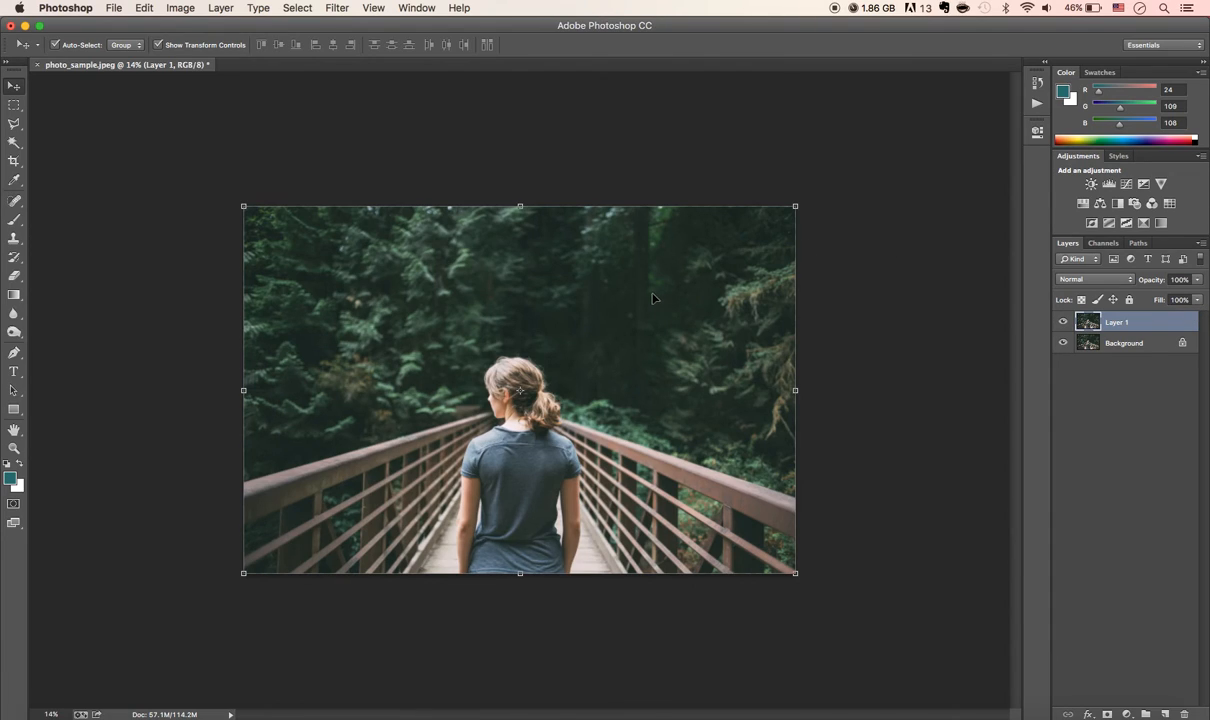
{"action": "left_click", "coordinate": [145, 8]}
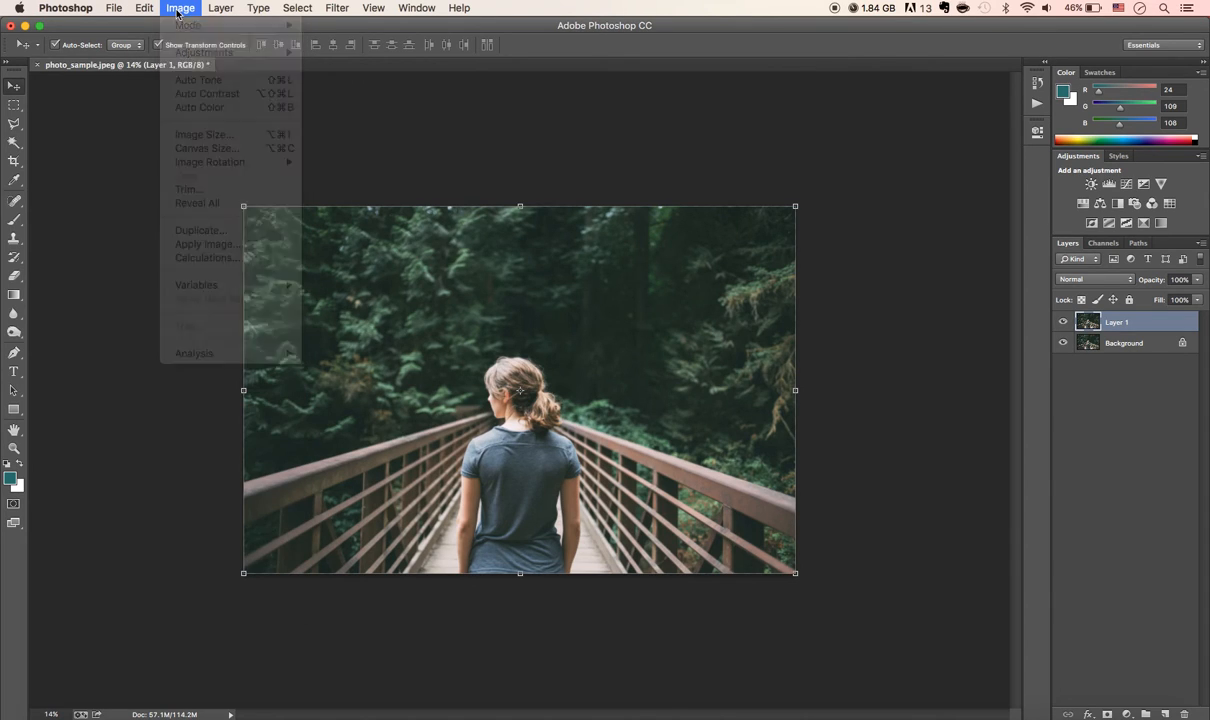
{"action": "mouse_move", "coordinate": [310, 6]}
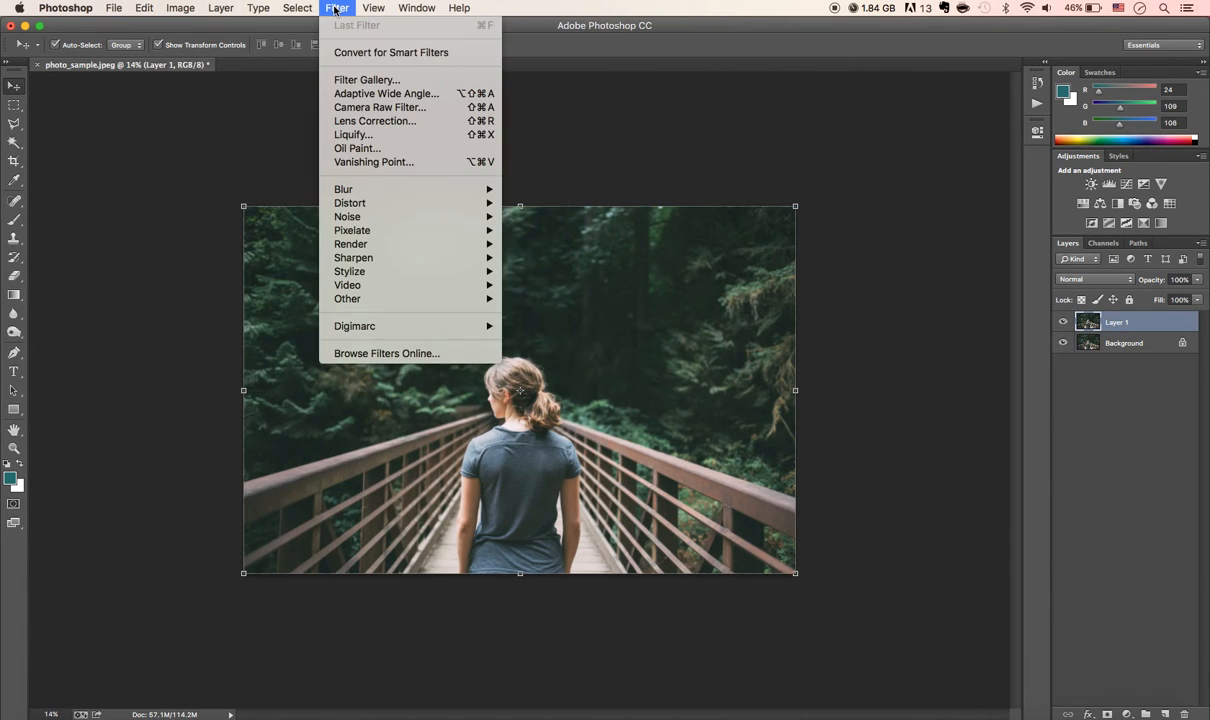
{"action": "left_click", "coordinate": [200, 147]}
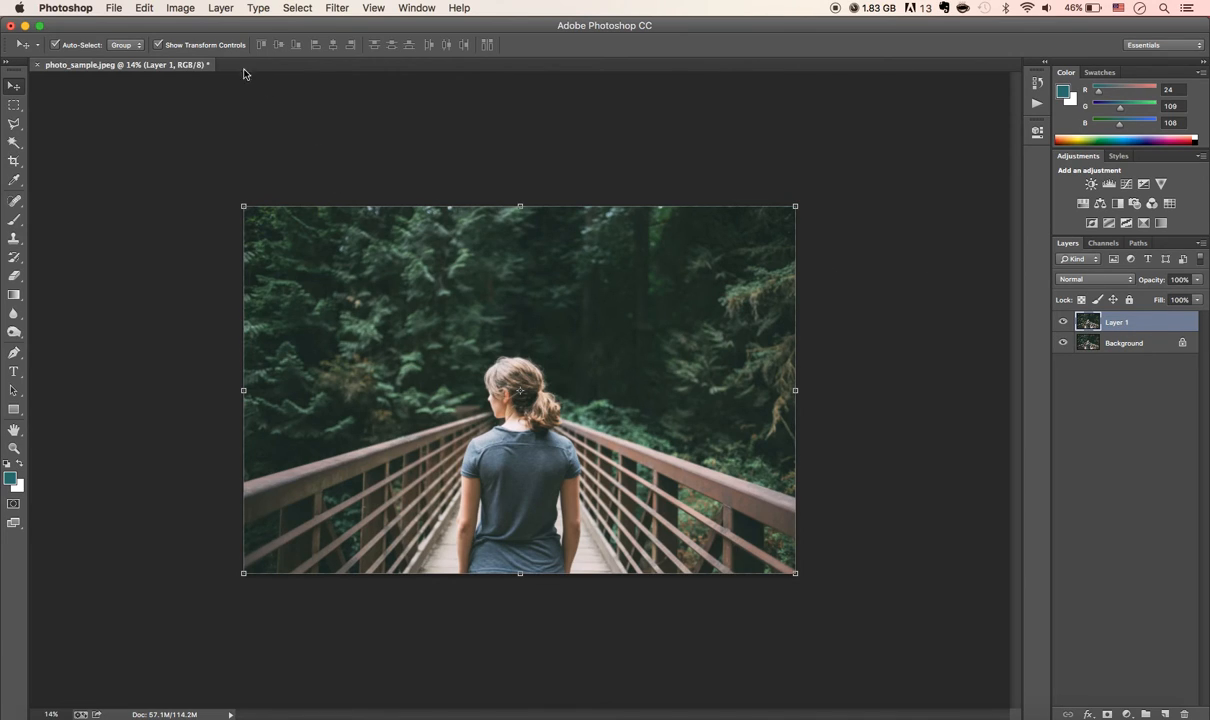
Open the Image Size settings and examine the pixel dimensions, available width units and resolution
{"action": "left_click", "coordinate": [181, 9]}
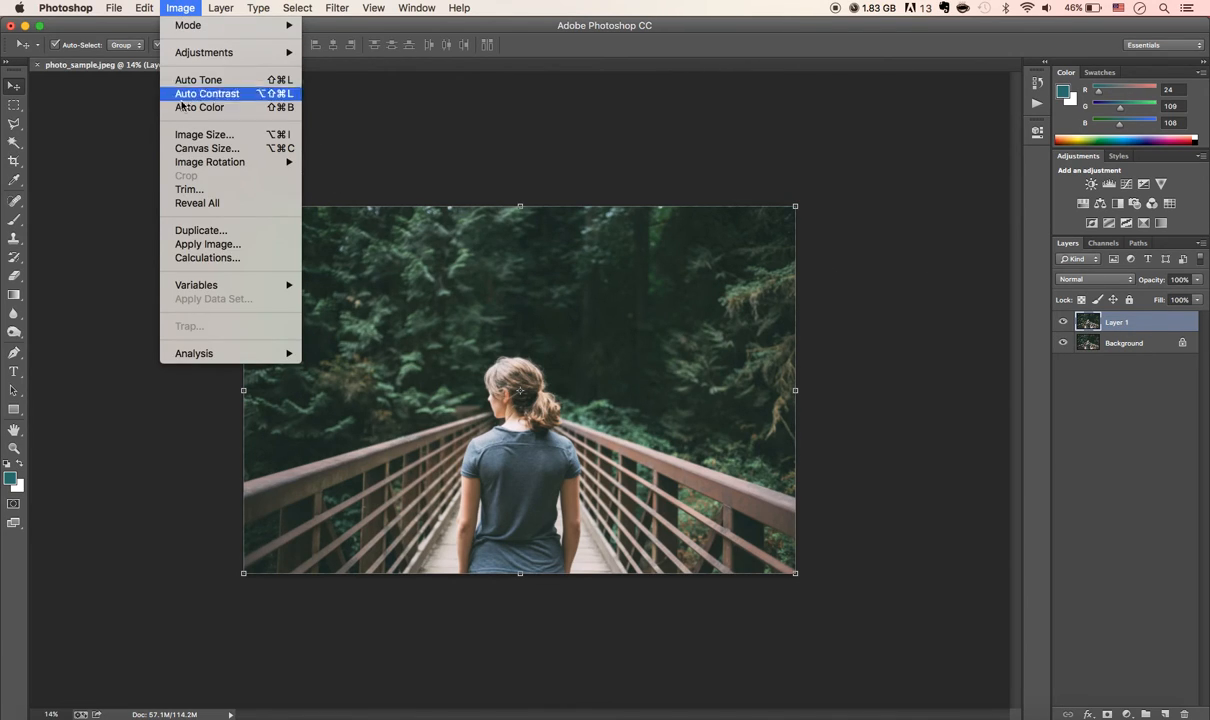
{"action": "left_click", "coordinate": [246, 136]}
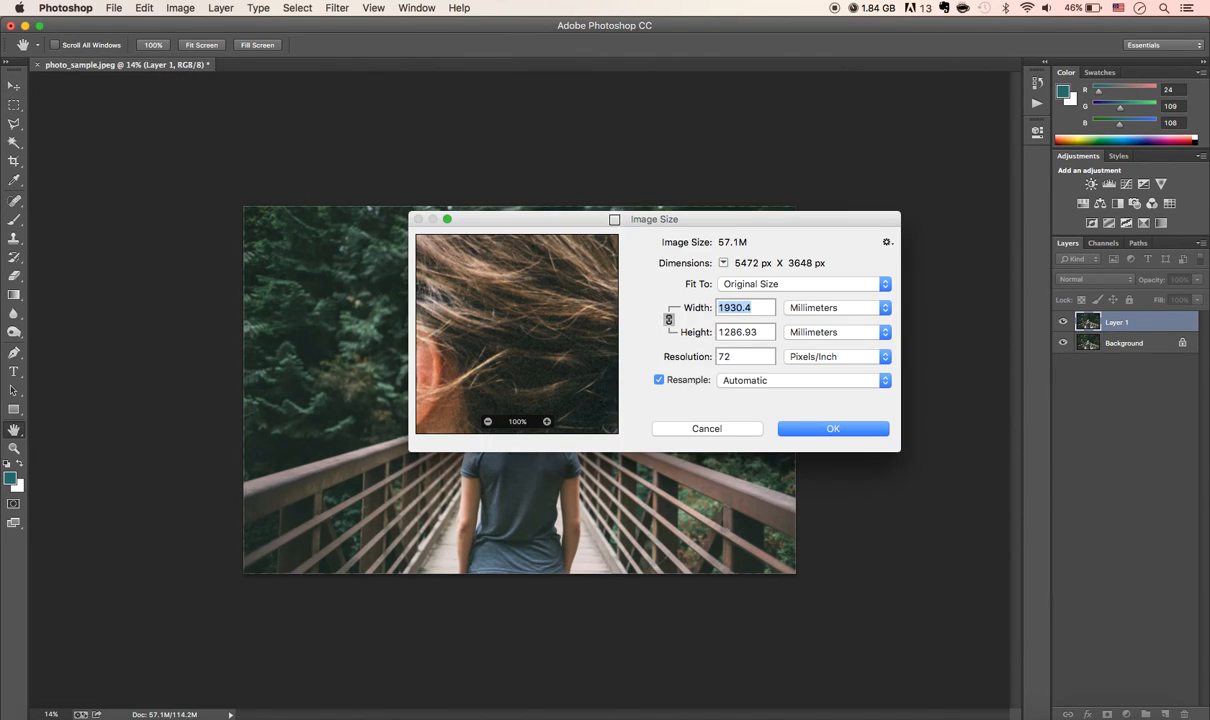
{"action": "left_click", "coordinate": [751, 247]}
{"action": "left_click_drag", "start_coordinate": [738, 264], "coordinate": [826, 264]}
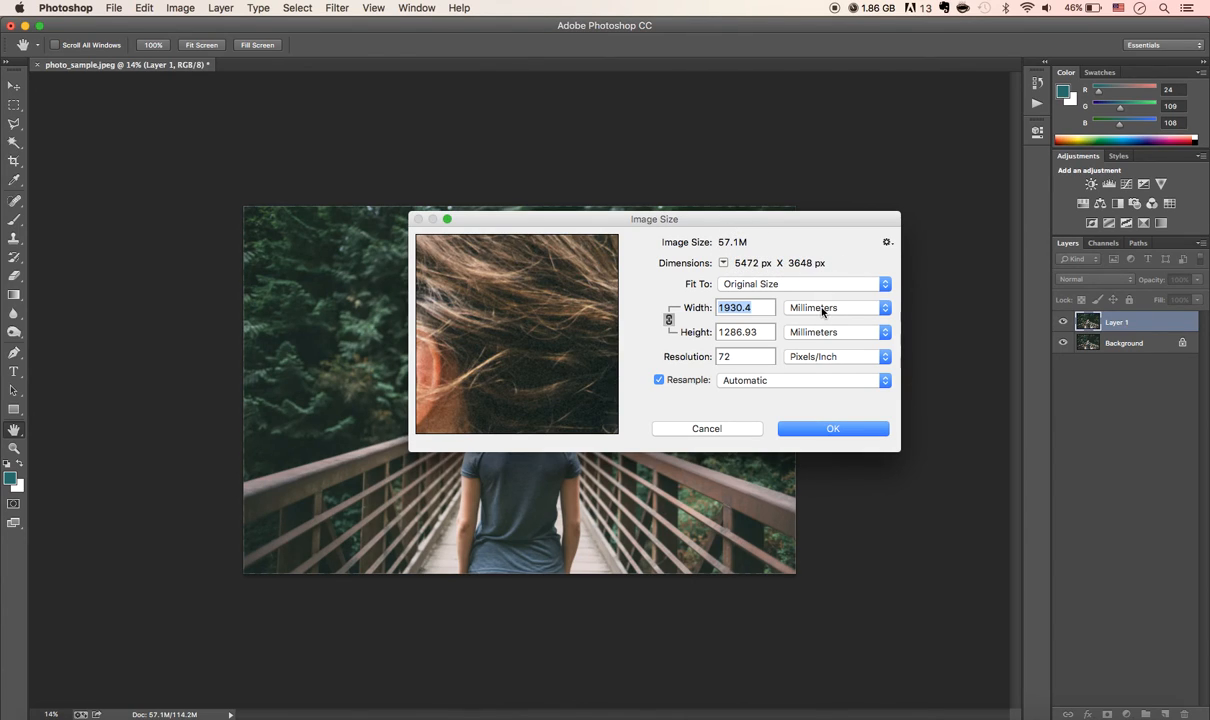
{"action": "left_click", "coordinate": [840, 308]}
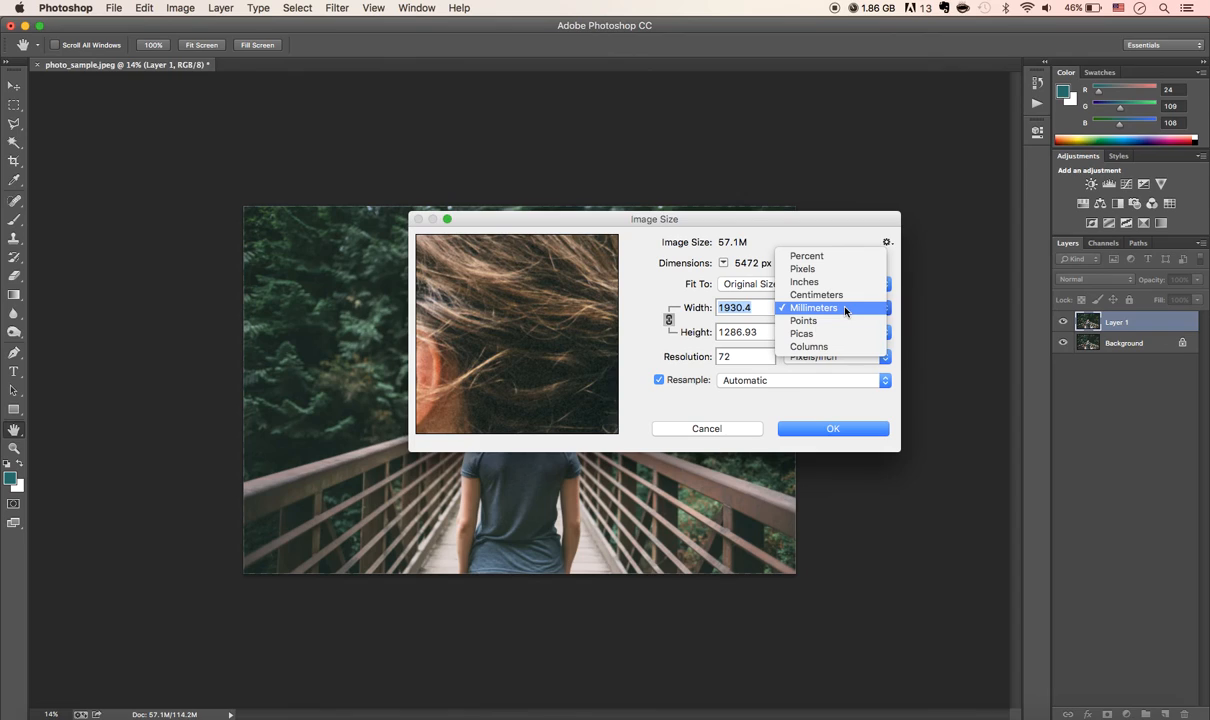
{"action": "left_click", "coordinate": [672, 291]}
{"action": "left_click", "coordinate": [754, 356]}
{"action": "left_click", "coordinate": [780, 403]}
Try resizing the image proportionally to a width of 1000 mm
{"action": "left_click", "coordinate": [760, 310]}
{"action": "scroll", "coordinate": [760, 310], "scroll_direction": "down", "scroll_amount": 10}
{"action": "scroll", "coordinate": [760, 310], "scroll_direction": "down", "scroll_amount": 20}
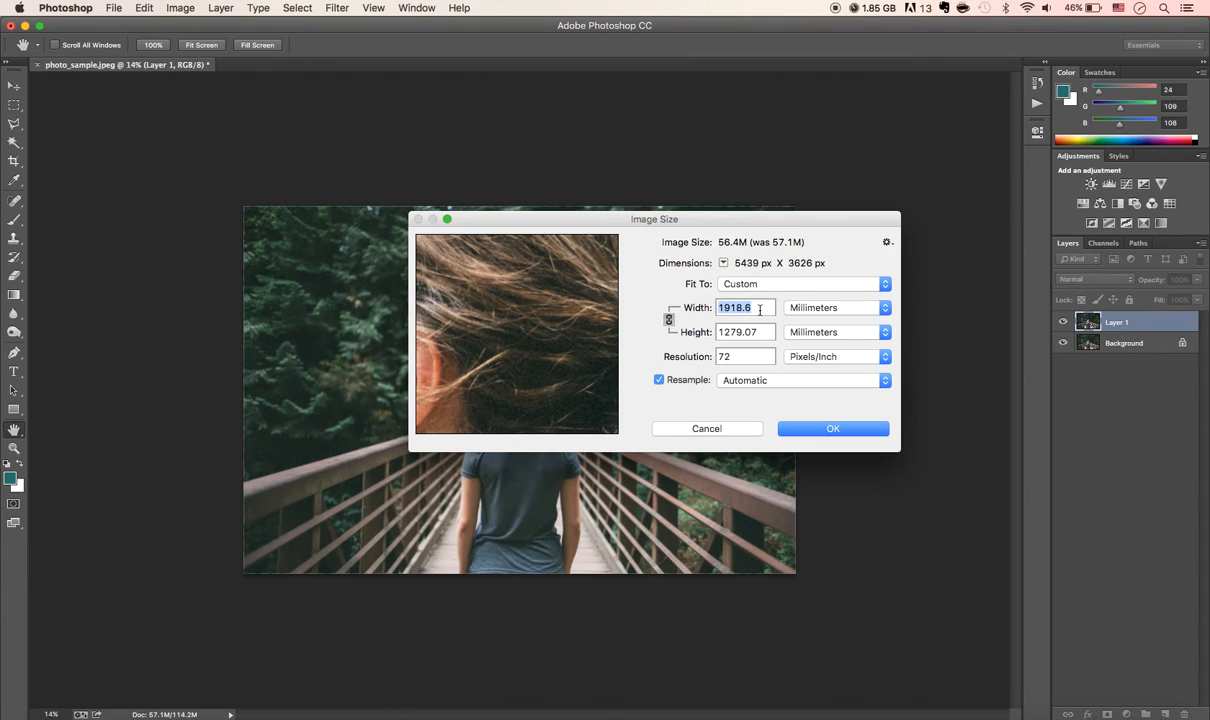
{"action": "scroll", "coordinate": [760, 307], "scroll_direction": "down", "scroll_amount": 20}
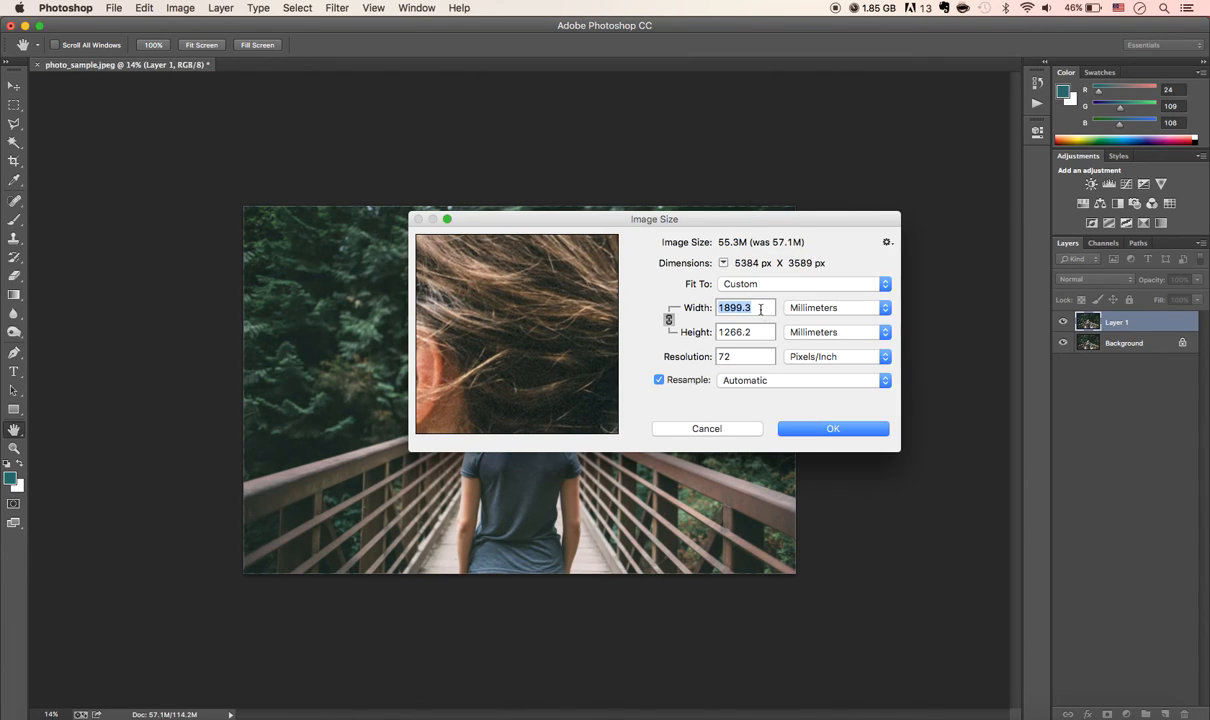
{"action": "scroll", "coordinate": [763, 307], "scroll_direction": "down", "scroll_amount": 4}
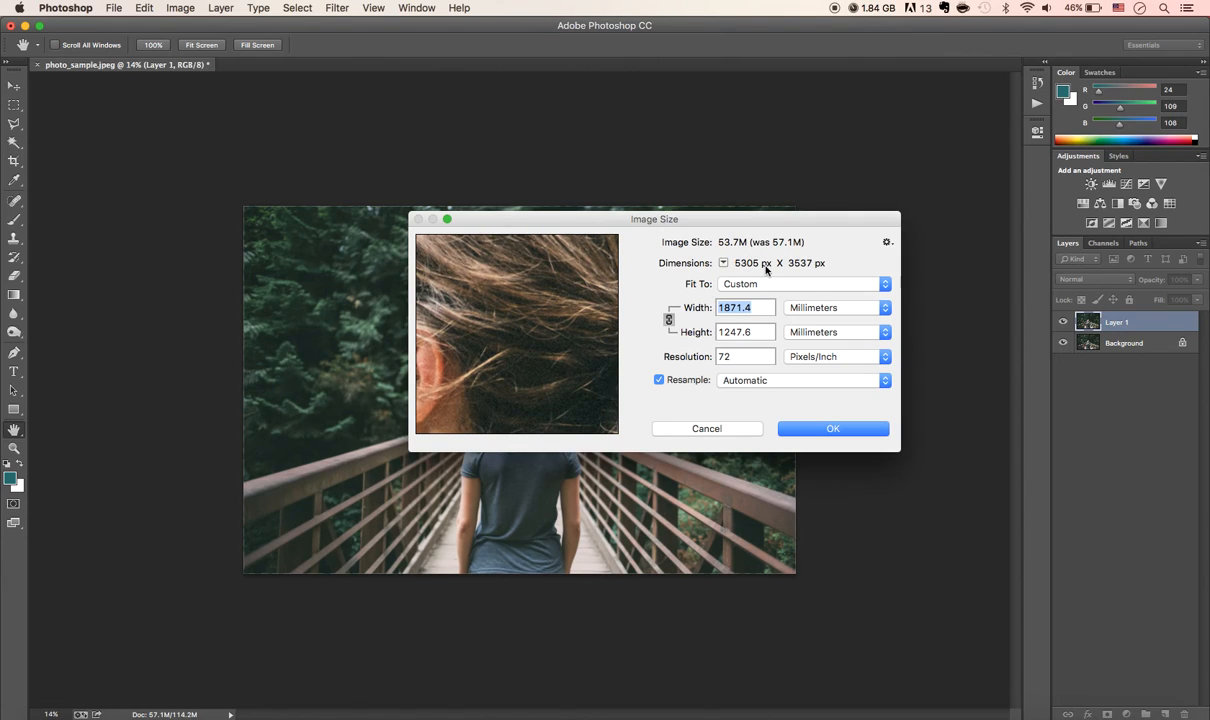
{"action": "scroll", "coordinate": [757, 305], "scroll_direction": "down", "scroll_amount": 6}
{"action": "scroll", "coordinate": [760, 306], "scroll_direction": "down", "scroll_amount": 15}
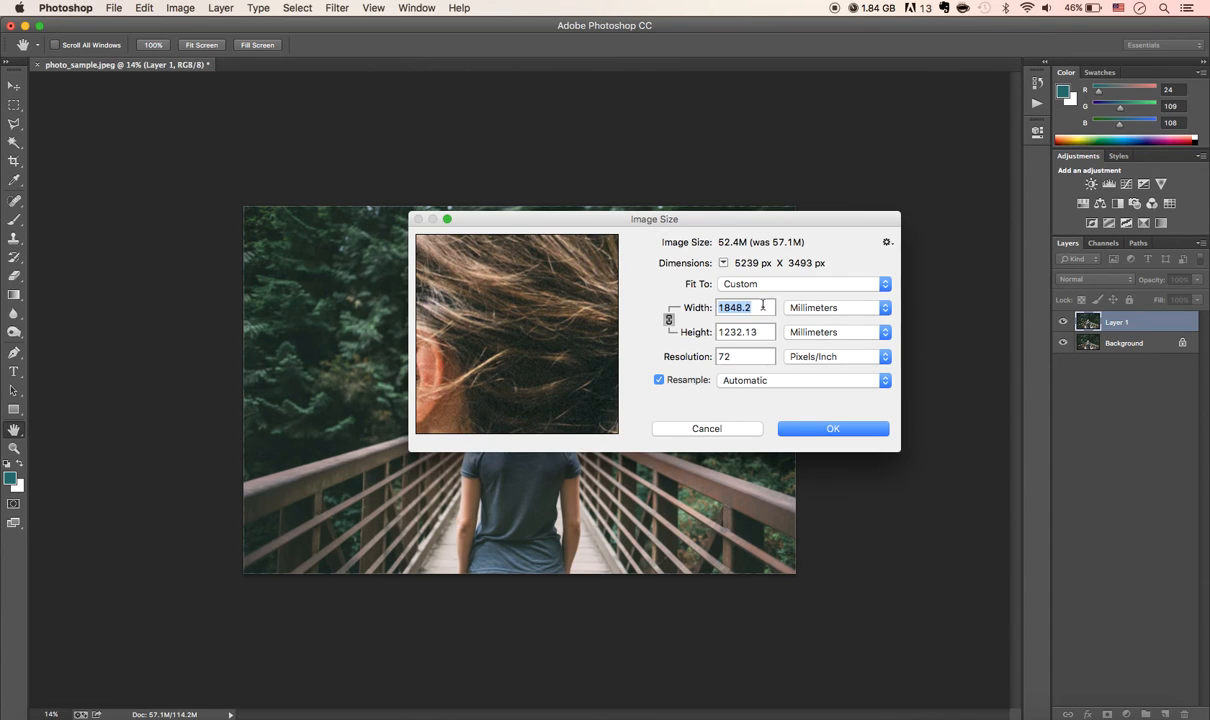
{"action": "type", "text": "1000"}
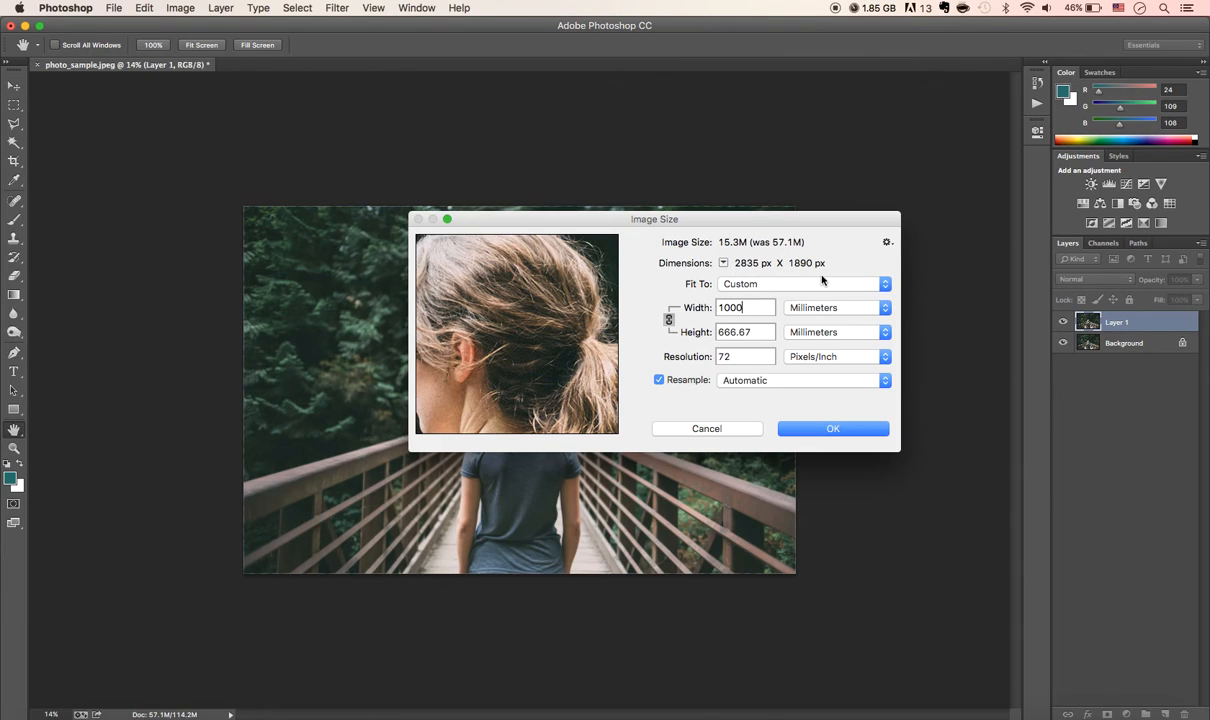
{"action": "left_click", "coordinate": [851, 430]}
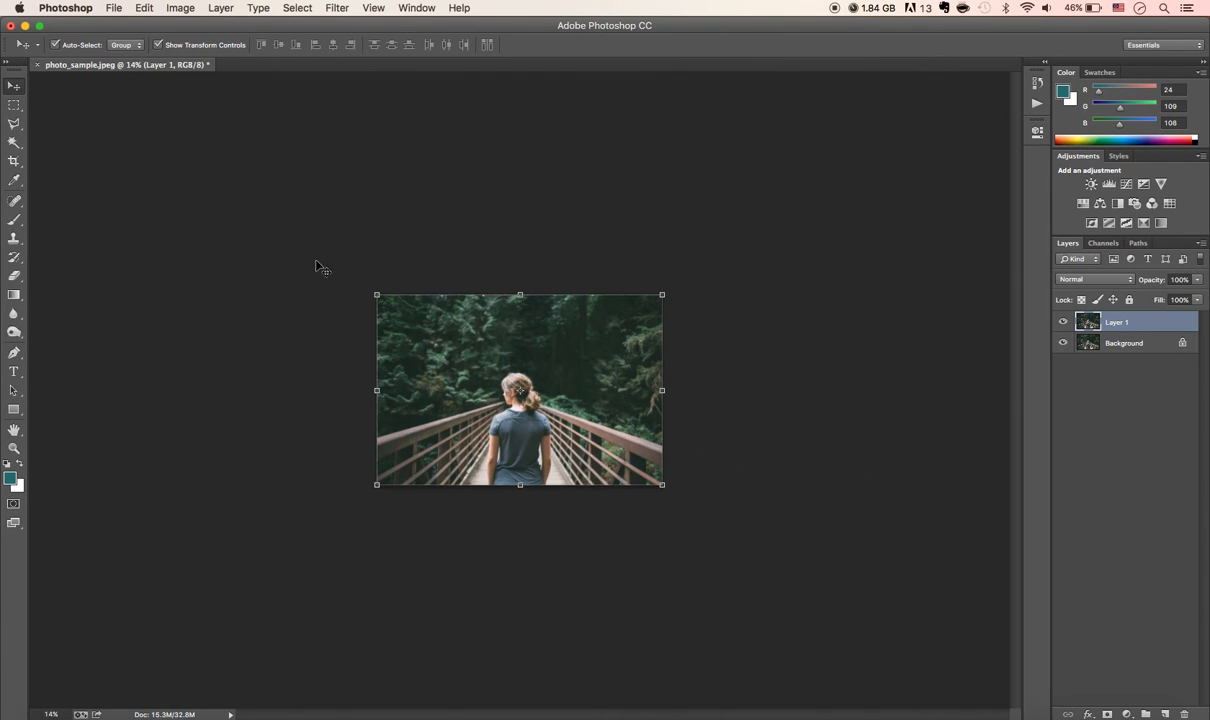
{"action": "left_click", "coordinate": [700, 325]}
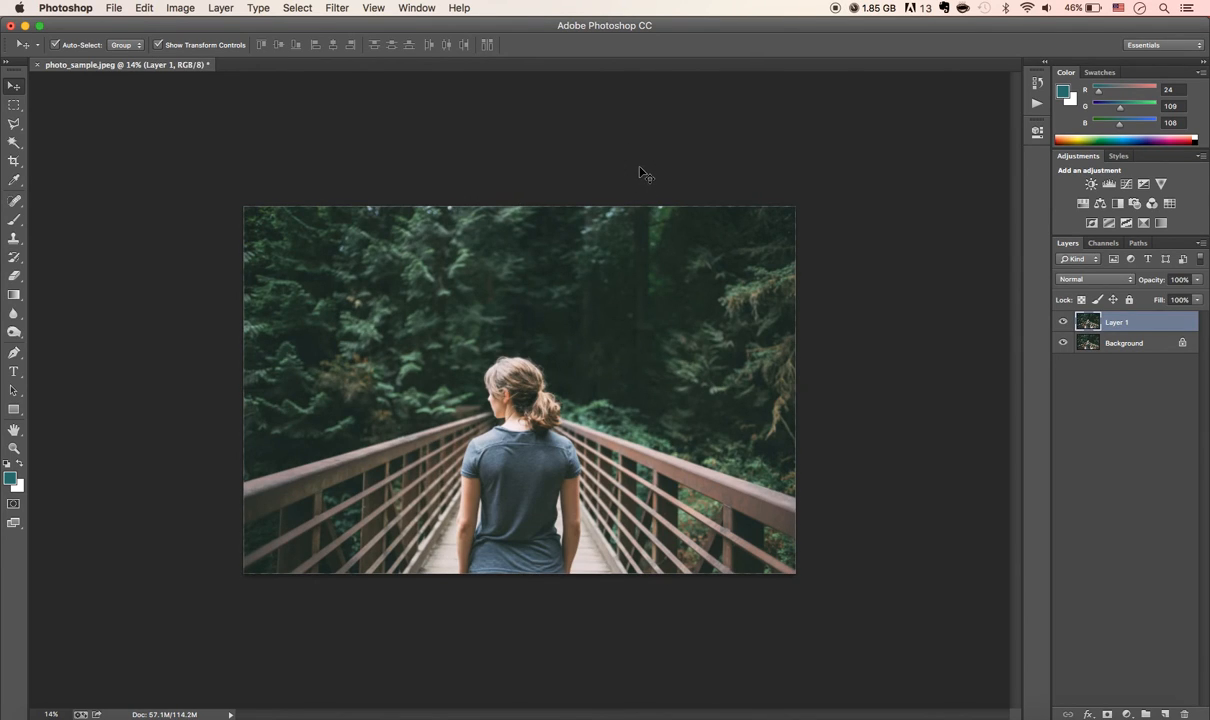
Open the Canvas Size settings for the photo with Layer 1 selected and switch the units to pixels
{"action": "left_click", "coordinate": [184, 12]}
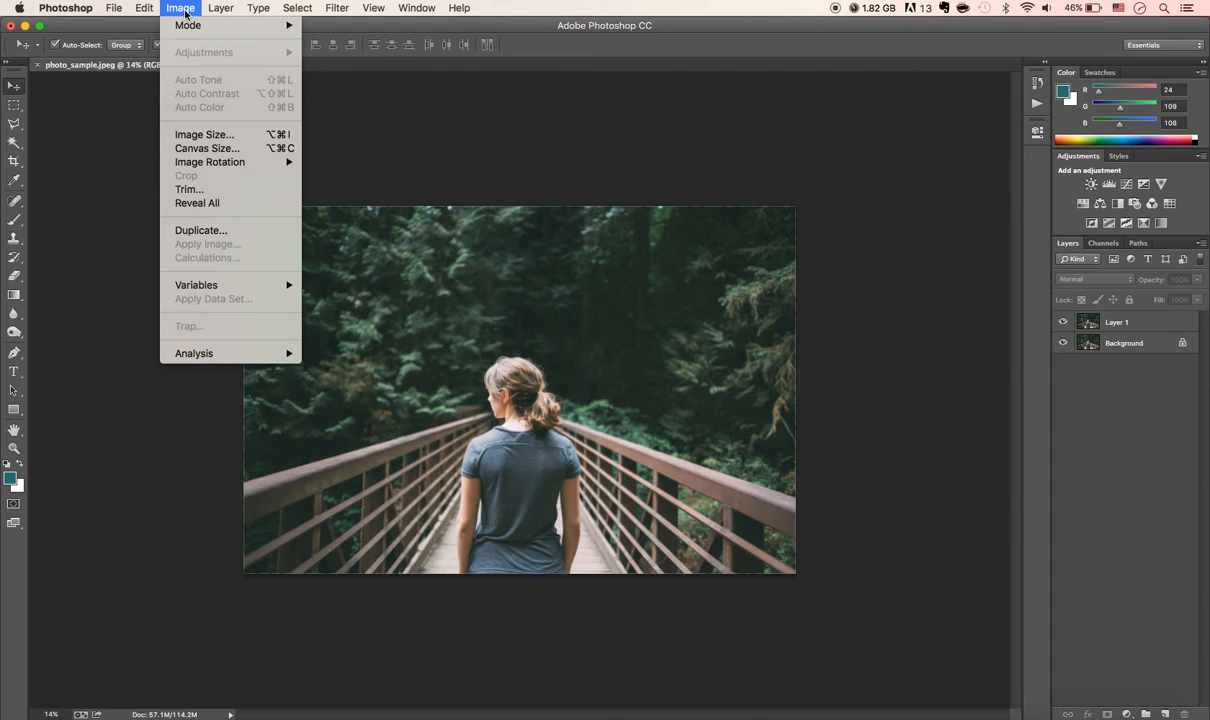
{"action": "left_click", "coordinate": [1001, 292]}
{"action": "left_click", "coordinate": [1147, 327]}
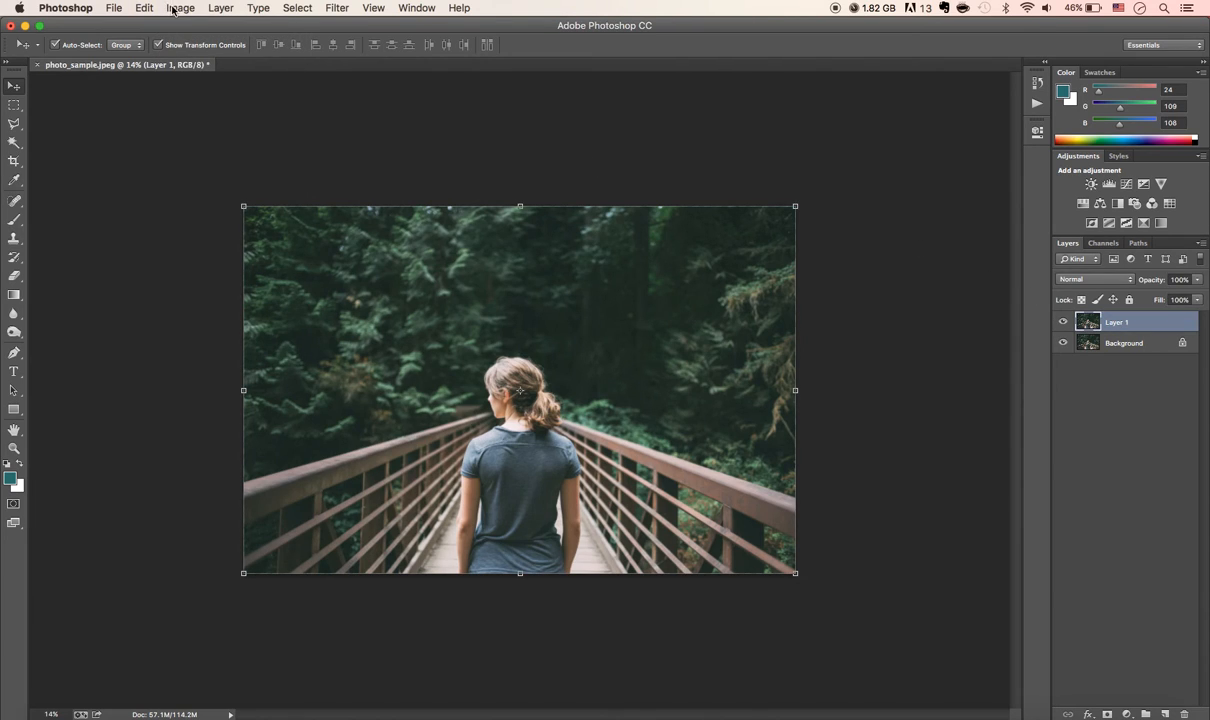
{"action": "left_click", "coordinate": [174, 9]}
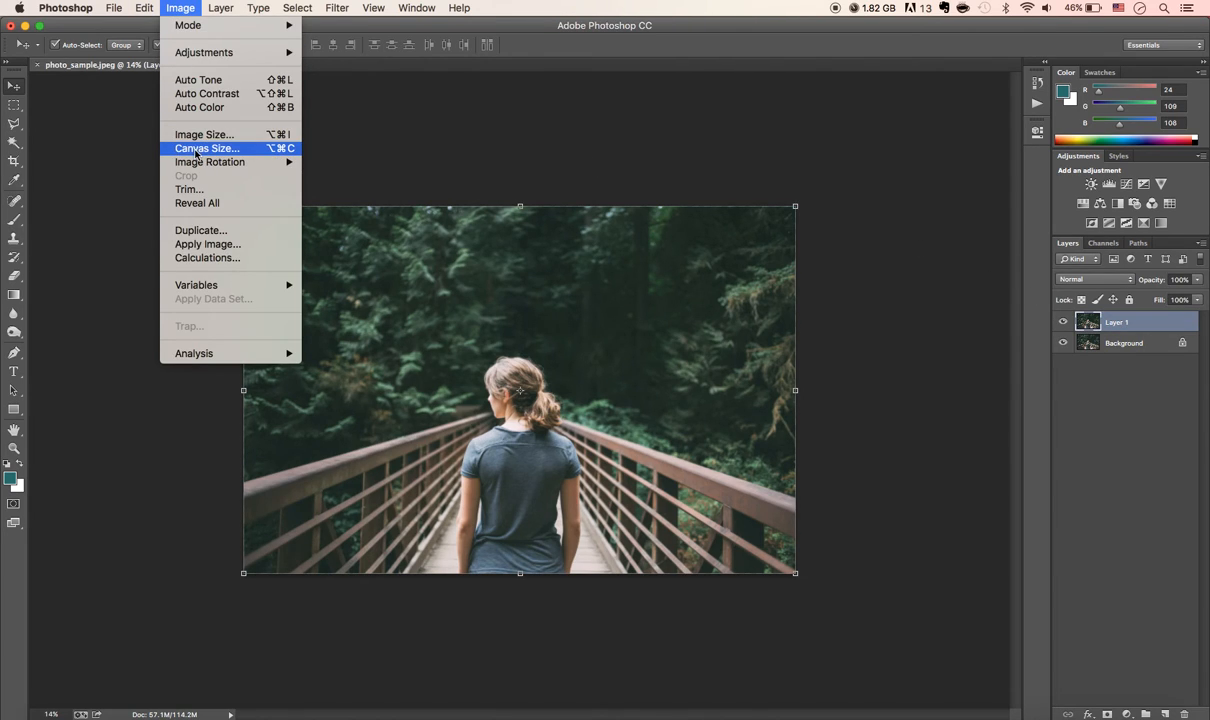
{"action": "left_click", "coordinate": [252, 155]}
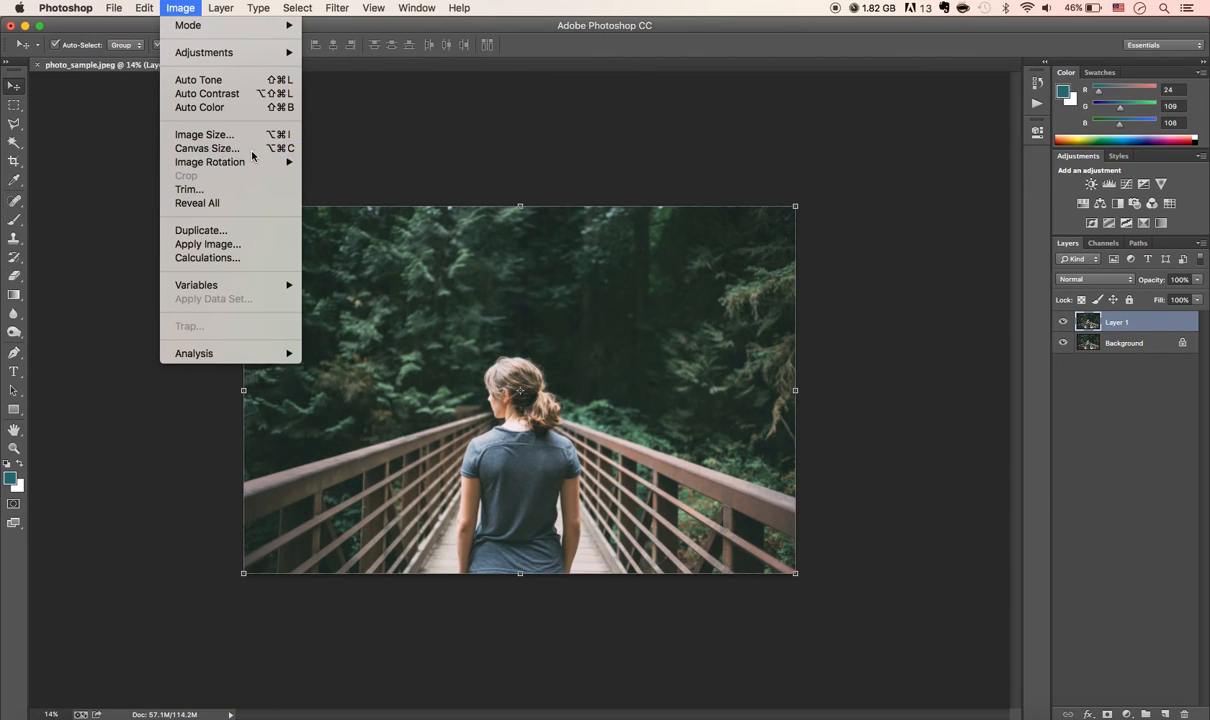
{"action": "left_click_drag", "start_coordinate": [892, 243], "coordinate": [960, 178]}
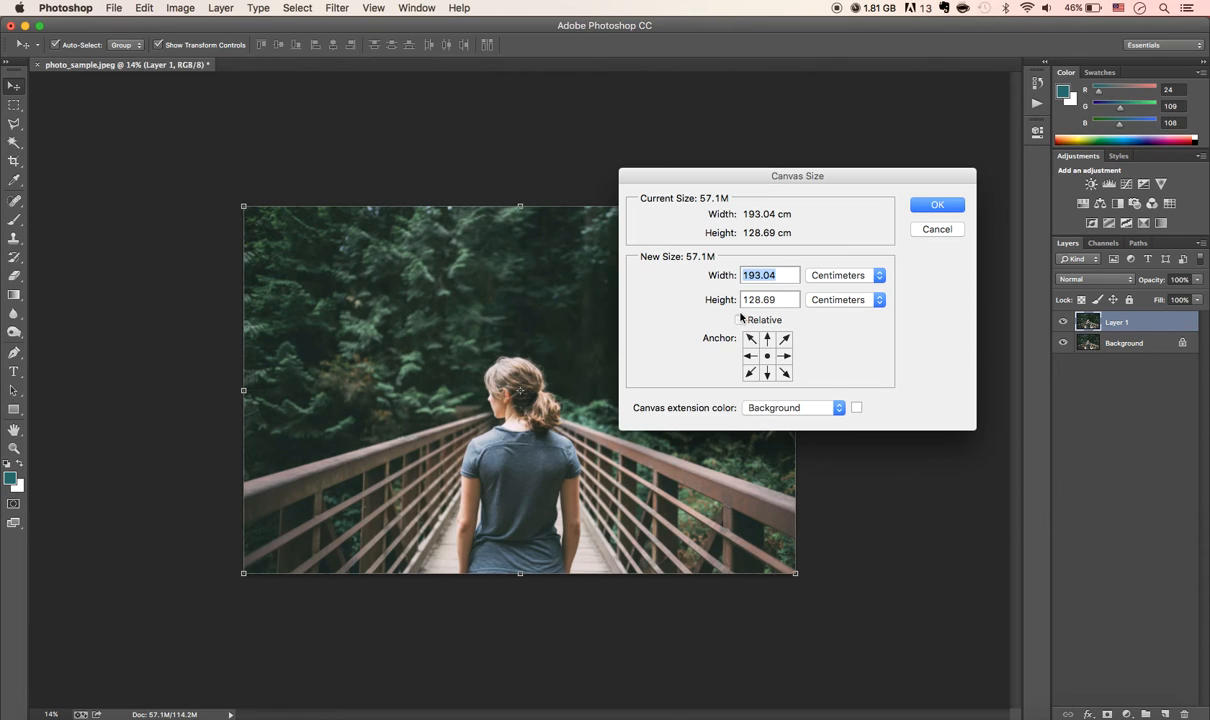
{"action": "left_click", "coordinate": [833, 276]}
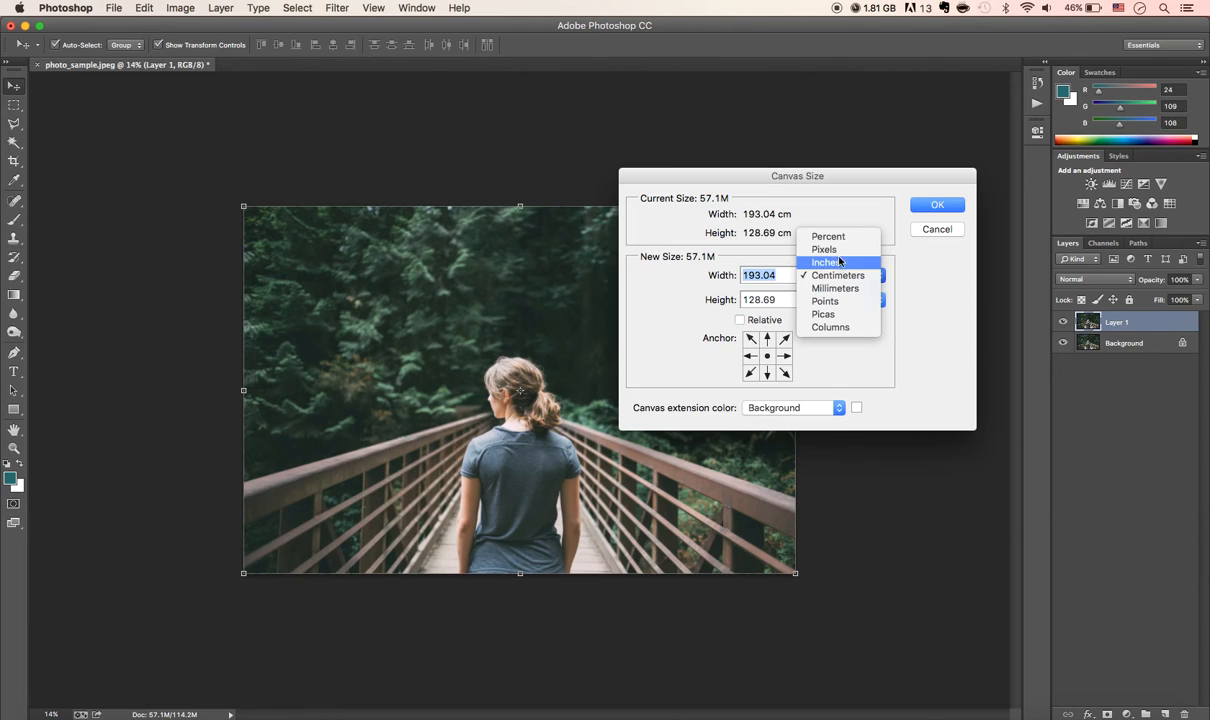
{"action": "left_click", "coordinate": [838, 261]}
Set the canvas size to 1920 x 1080 pixels with the anchor centered, accepting the clipping
{"action": "left_click", "coordinate": [792, 275]}
{"action": "left_click_drag", "start_coordinate": [792, 275], "coordinate": [712, 278]}
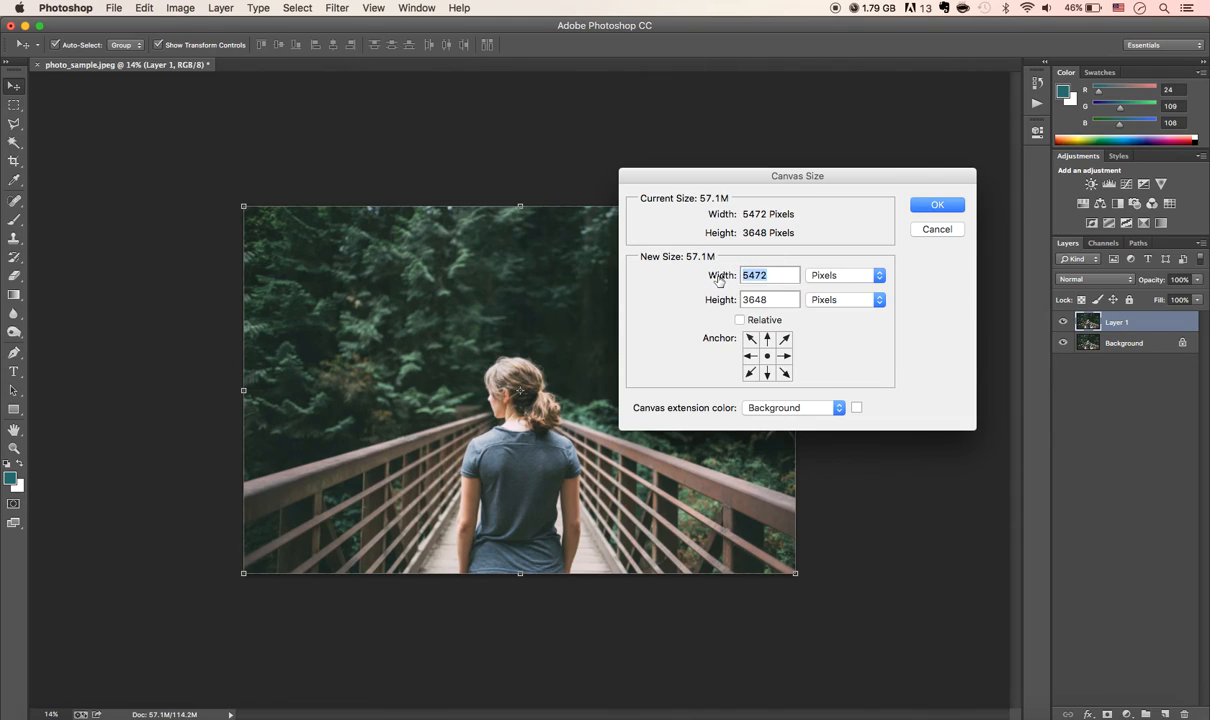
{"action": "type", "text": "1920"}
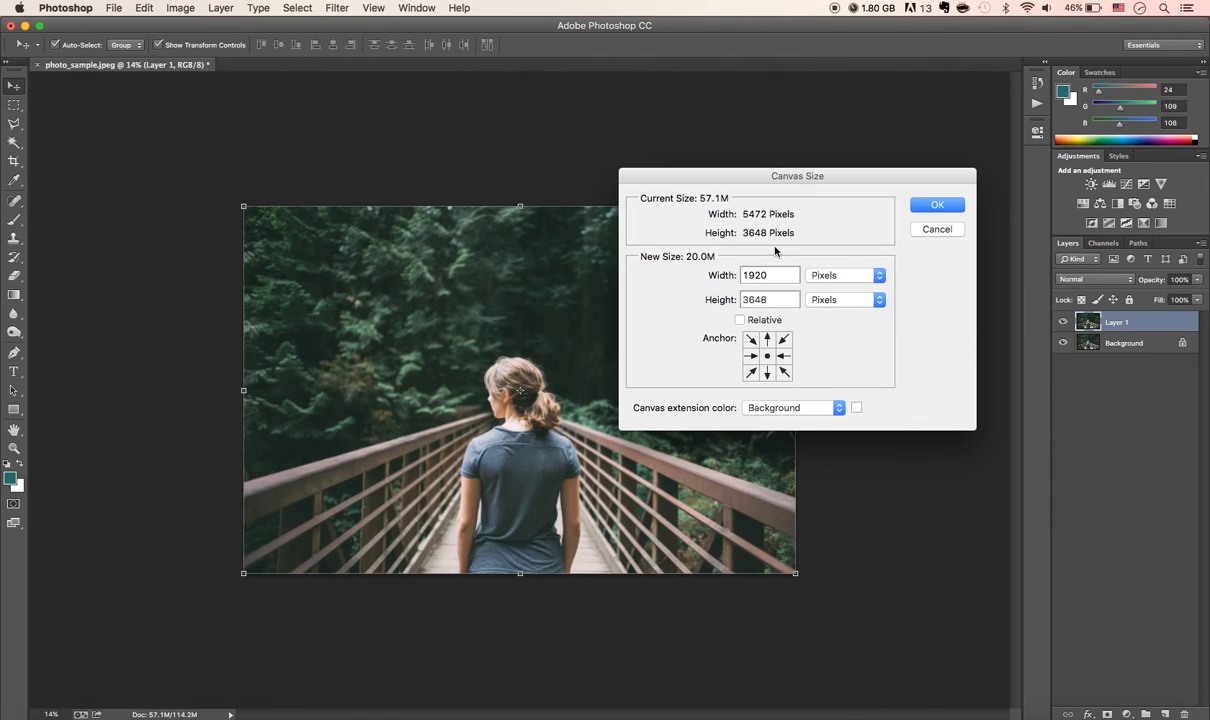
{"action": "left_click_drag", "start_coordinate": [780, 300], "coordinate": [660, 304]}
{"action": "type", "text": "1080"}
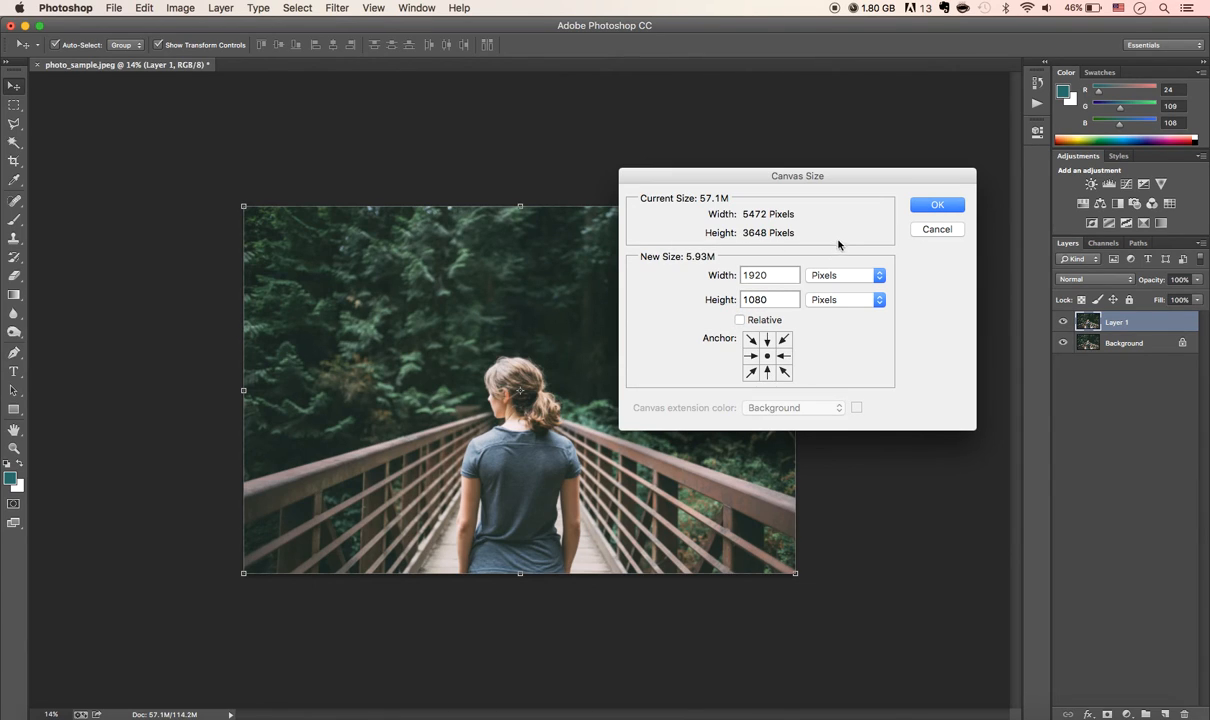
{"action": "left_click", "coordinate": [938, 207]}
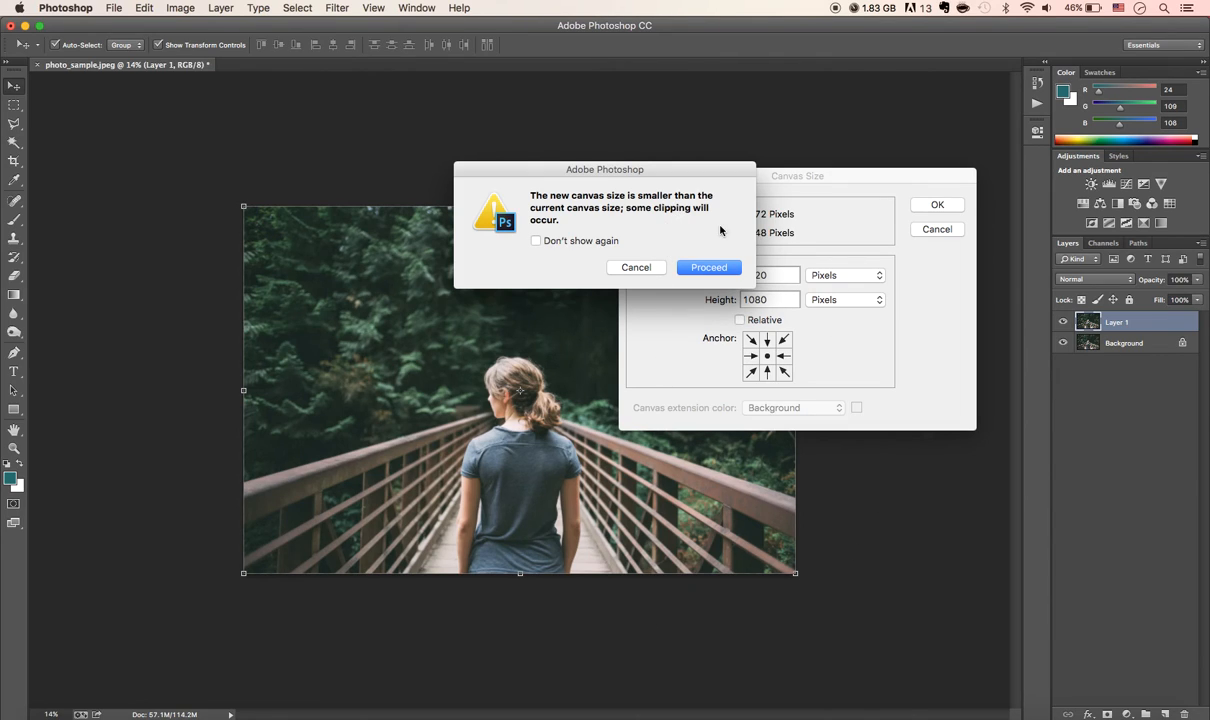
{"action": "left_click", "coordinate": [699, 267]}
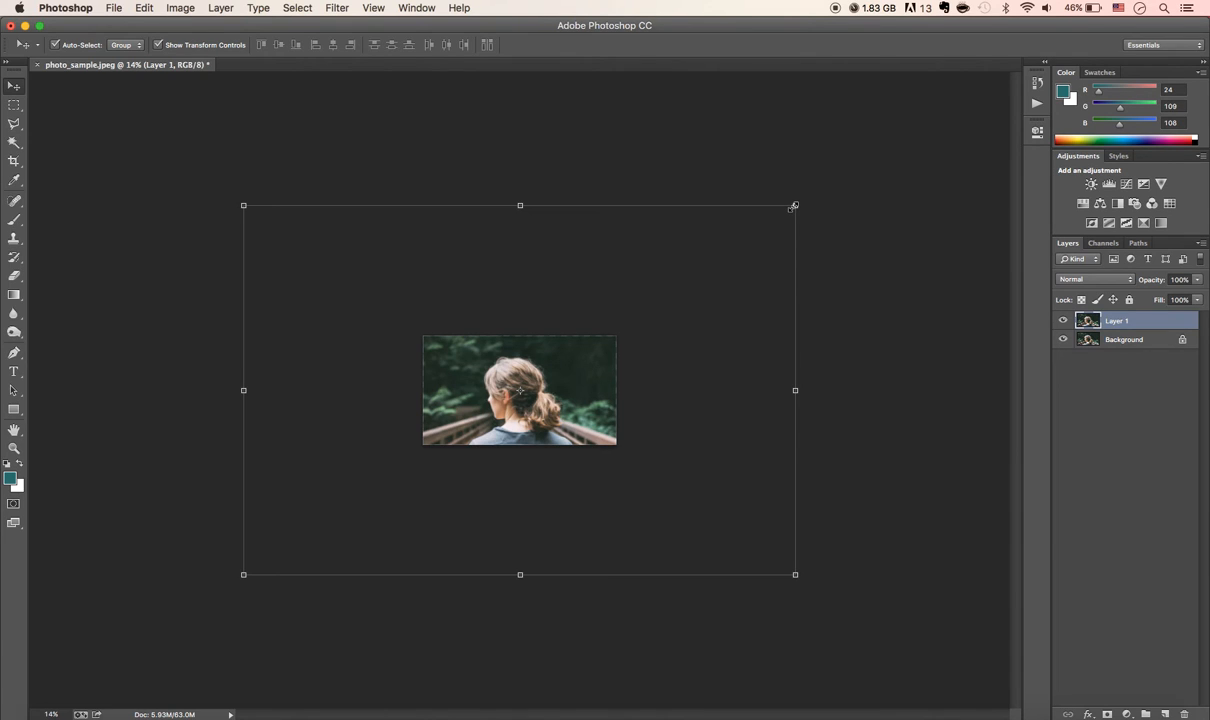
Scale Layer 1 down to about 35.5% so the whole photo fits just over the canvas, and apply the transform
{"action": "left_click_drag", "start_coordinate": [794, 206], "coordinate": [621, 335]}
{"action": "left_click_drag", "start_coordinate": [243, 574], "coordinate": [419, 457]}
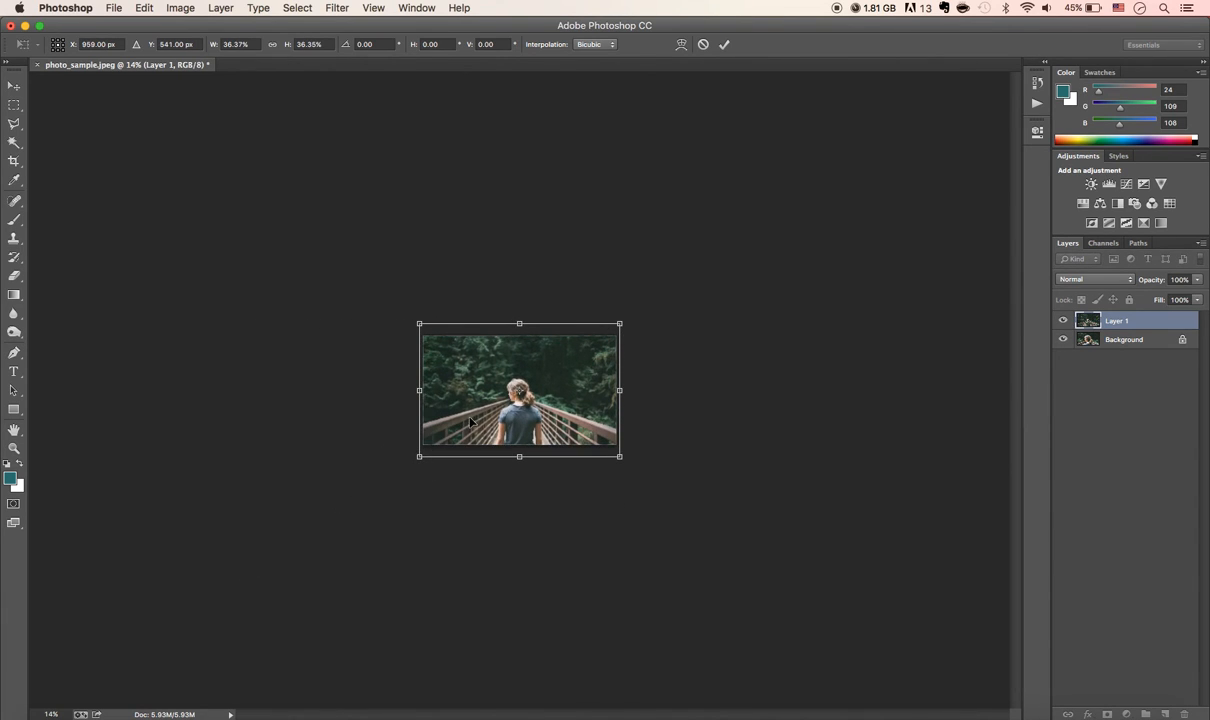
{"action": "scroll", "coordinate": [473, 414], "scroll_direction": "up", "scroll_amount": 5}
{"action": "scroll", "coordinate": [473, 414], "scroll_direction": "up", "scroll_amount": 3}
{"action": "left_click_drag", "start_coordinate": [158, 636], "coordinate": [165, 626]}
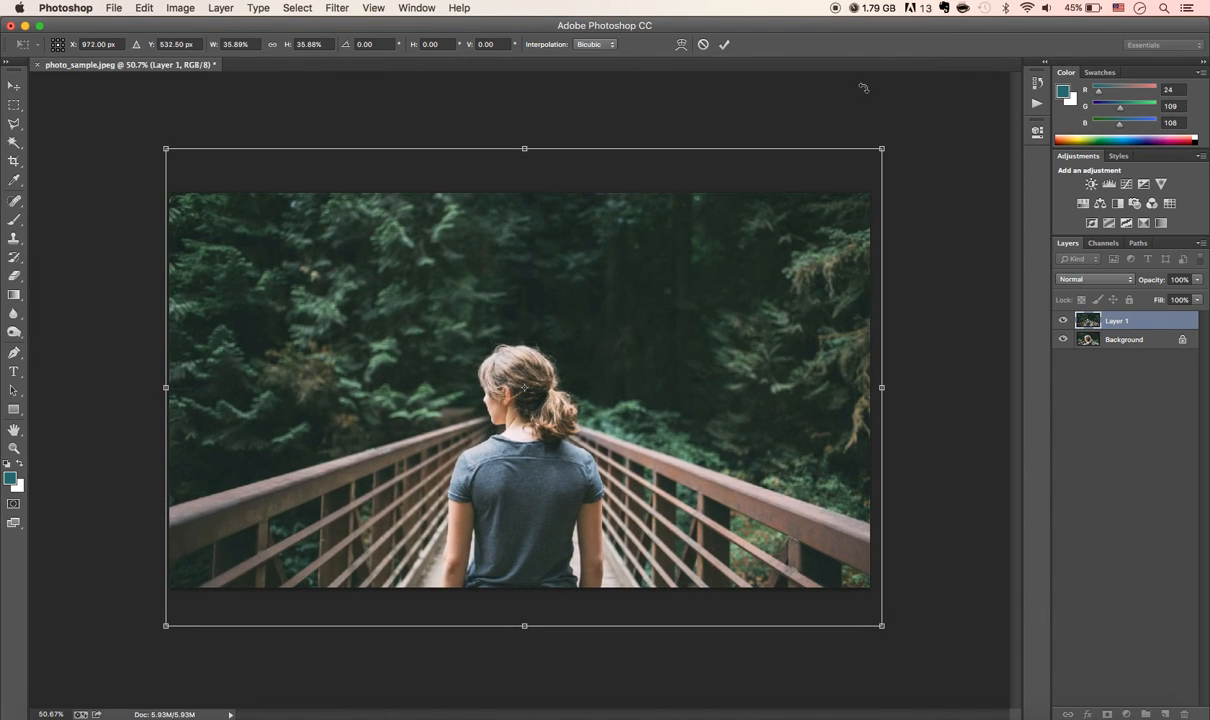
{"action": "left_click_drag", "start_coordinate": [881, 148], "coordinate": [872, 149]}
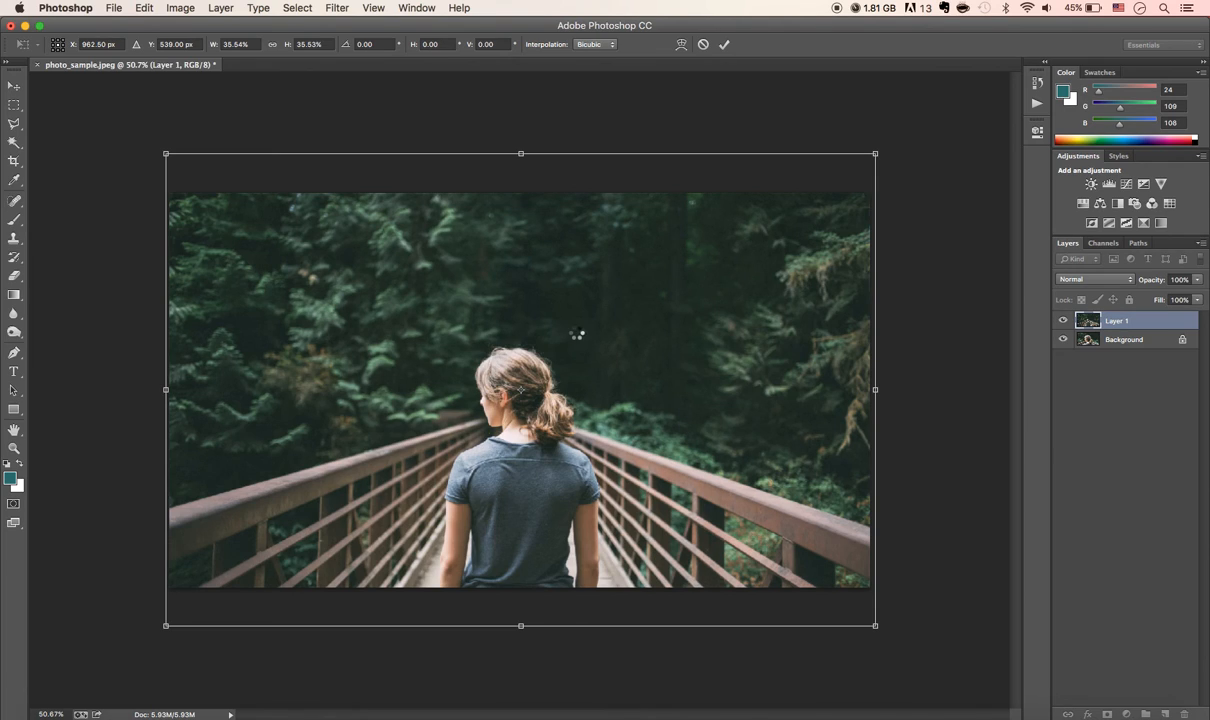
{"action": "key", "text": "Return"}
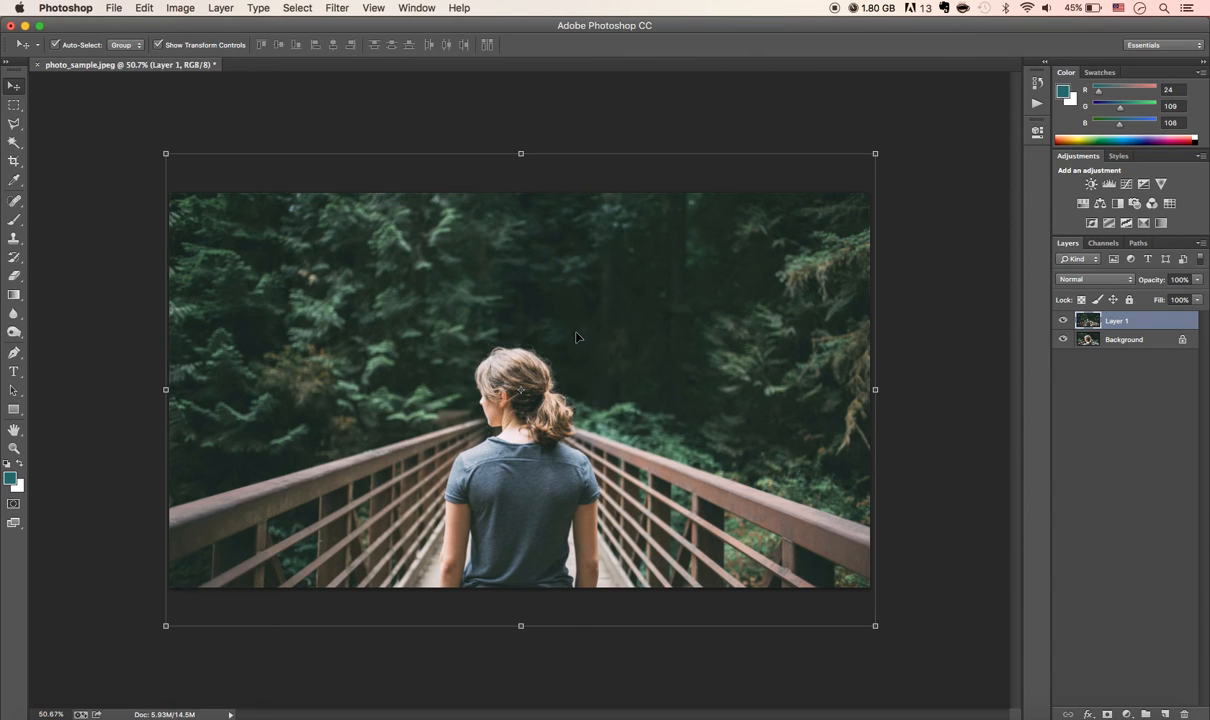
Reposition Layer 1 slightly lower so the photo still covers the canvas, then deselect it
{"action": "mouse_move", "coordinate": [667, 563]}
{"action": "left_mouse_down"}
{"action": "mouse_move", "coordinate": [670, 472]}
{"action": "mouse_move", "coordinate": [657, 591]}
{"action": "mouse_move", "coordinate": [658, 568]}
{"action": "left_mouse_up"}
{"action": "left_click_drag", "start_coordinate": [590, 394], "coordinate": [635, 384]}
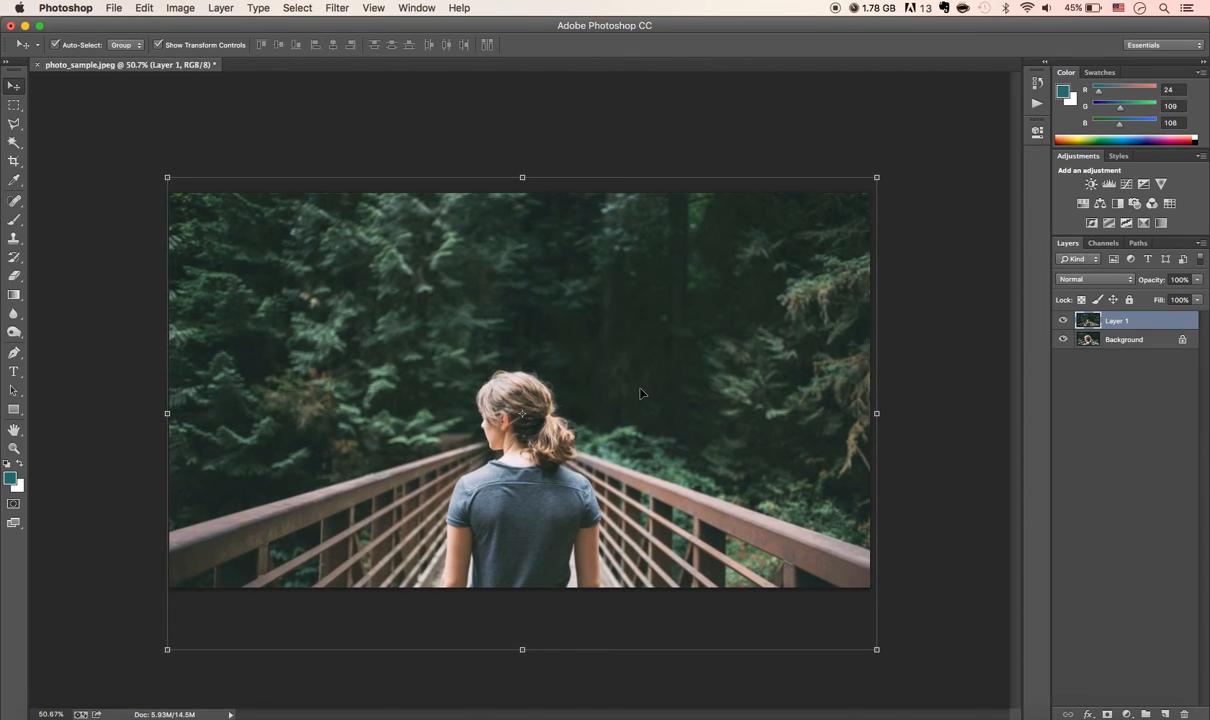
{"action": "left_click", "coordinate": [955, 392]}
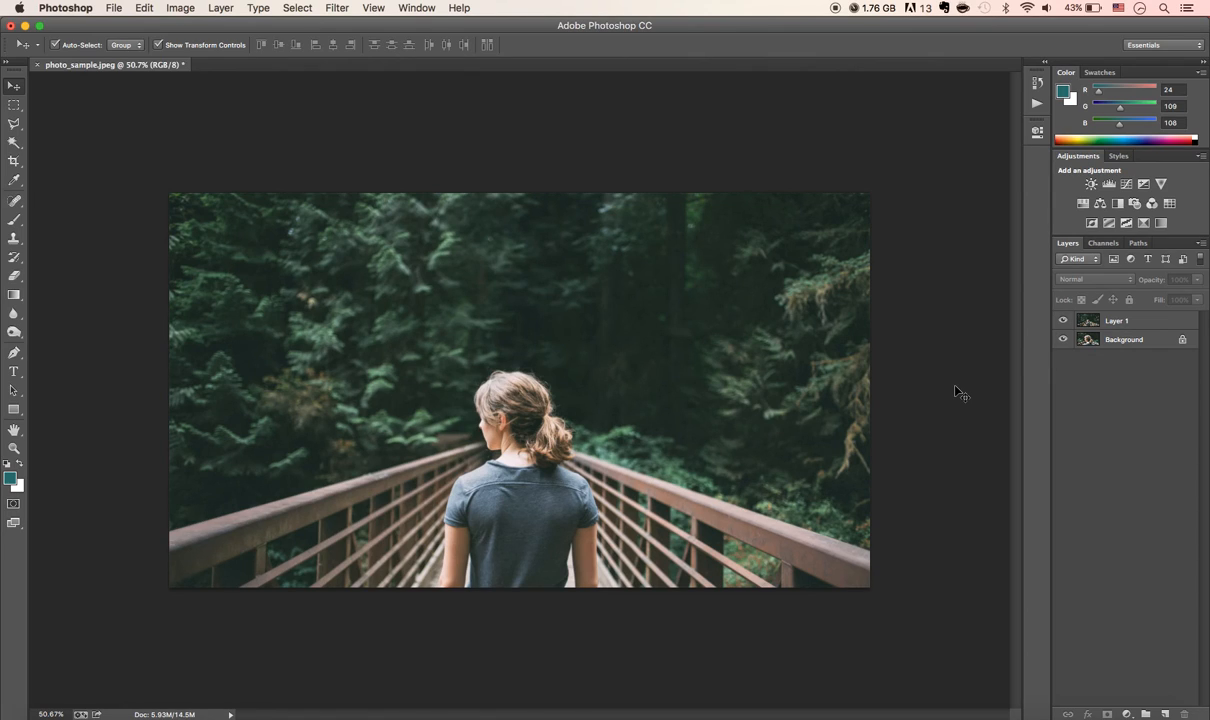
Select Layer 1 and increase its vibrance slightly with the Vibrance adjustment
{"action": "left_click", "coordinate": [180, 8]}
{"action": "left_click", "coordinate": [1131, 322]}
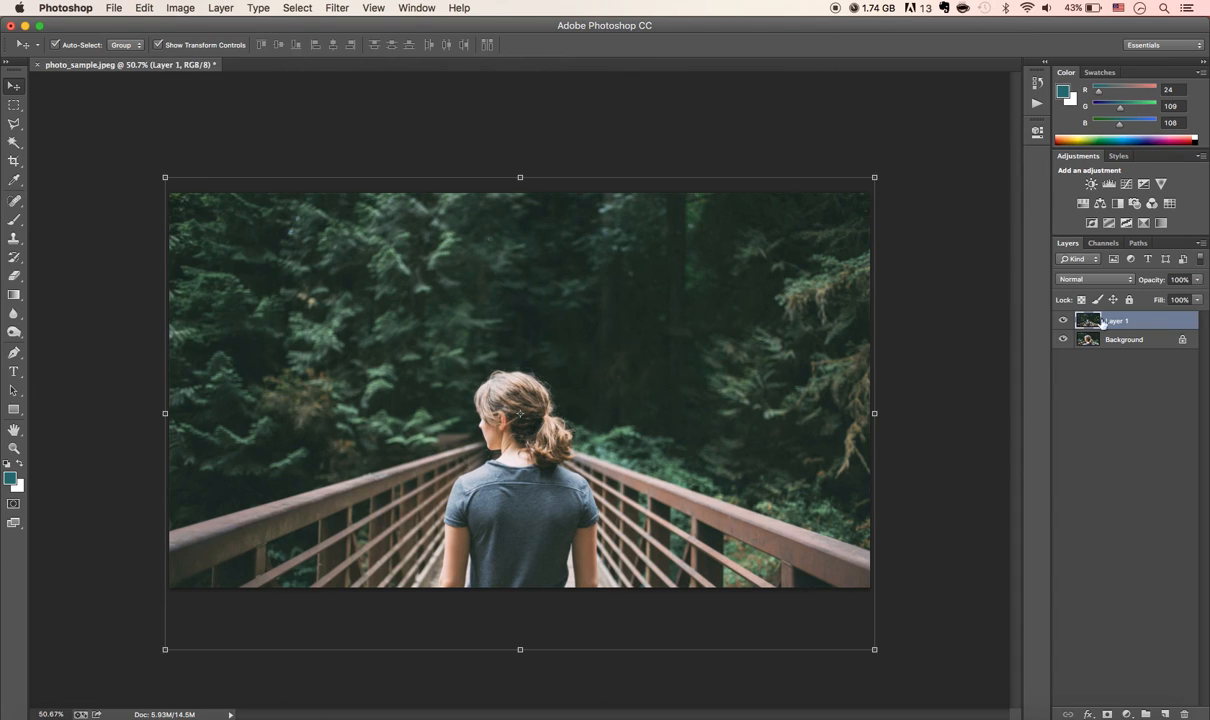
{"action": "left_click", "coordinate": [180, 8]}
{"action": "mouse_move", "coordinate": [183, 53]}
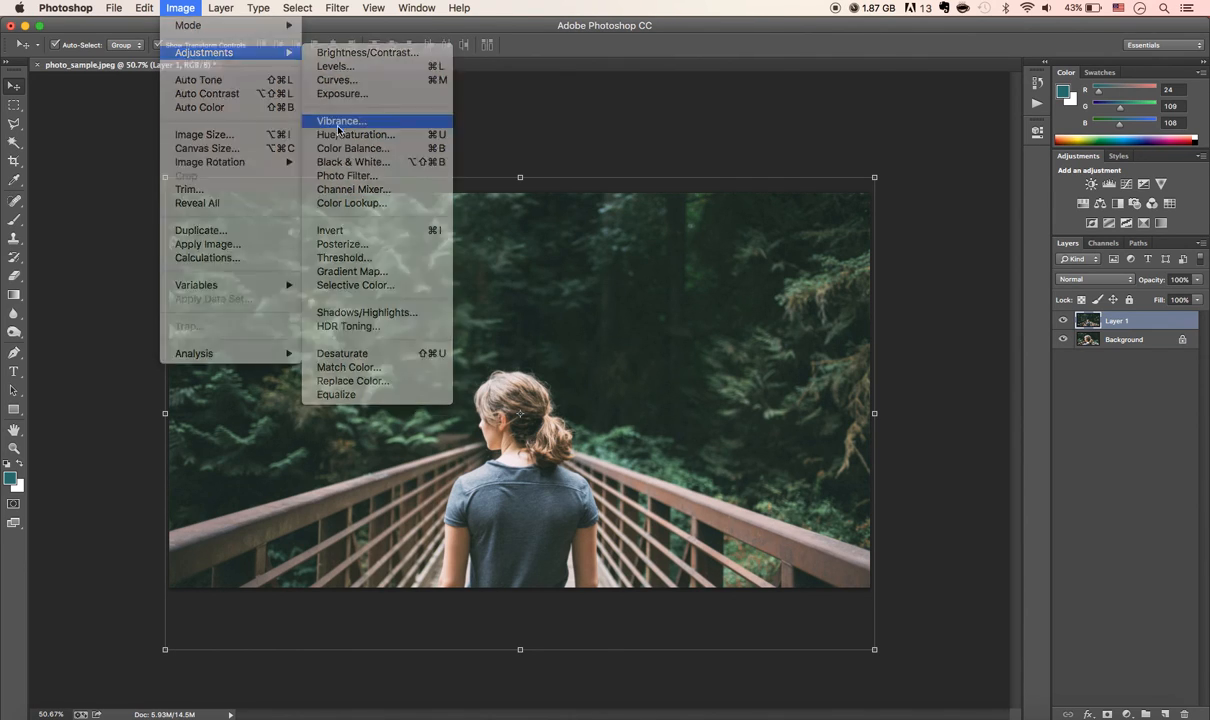
{"action": "left_click", "coordinate": [341, 121]}
{"action": "left_click_drag", "start_coordinate": [567, 344], "coordinate": [595, 346]}
{"action": "key", "text": "Return"}
{"action": "key", "text": "v"}
Try a Curves adjustment on Layer 1 that strongly raises the upper tones and keeps the shadows nearly unchanged
{"action": "left_click", "coordinate": [180, 7]}
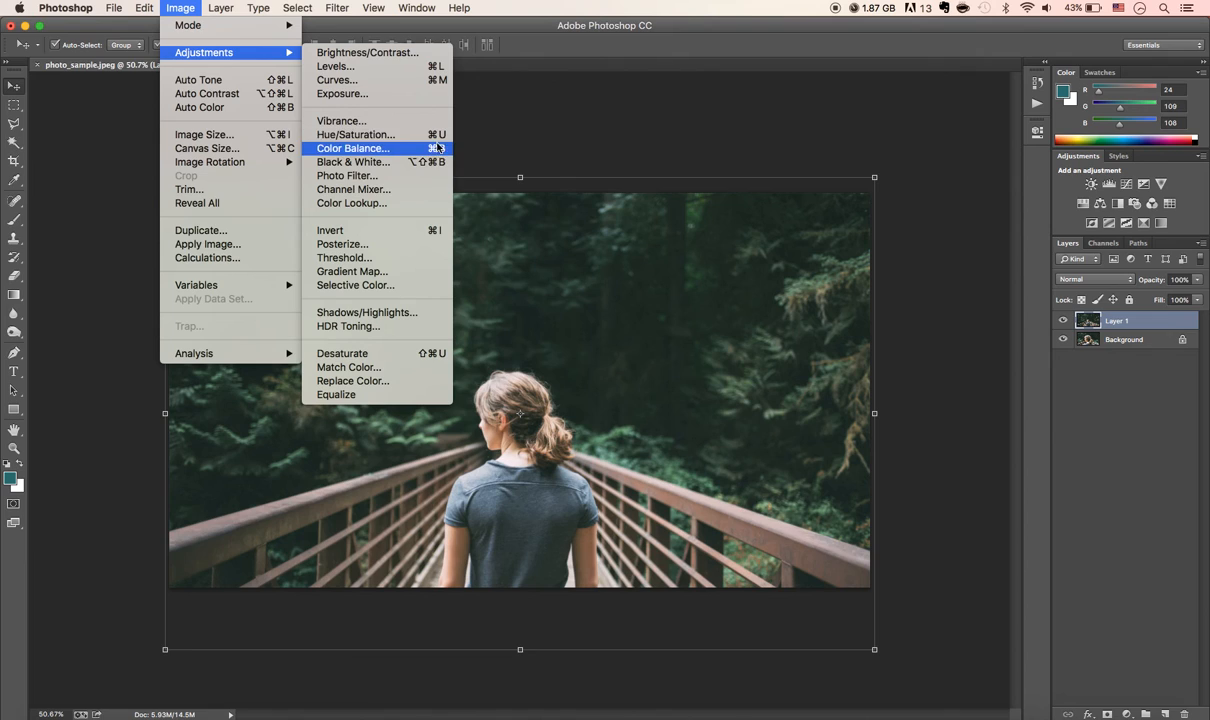
{"action": "left_click", "coordinate": [508, 130]}
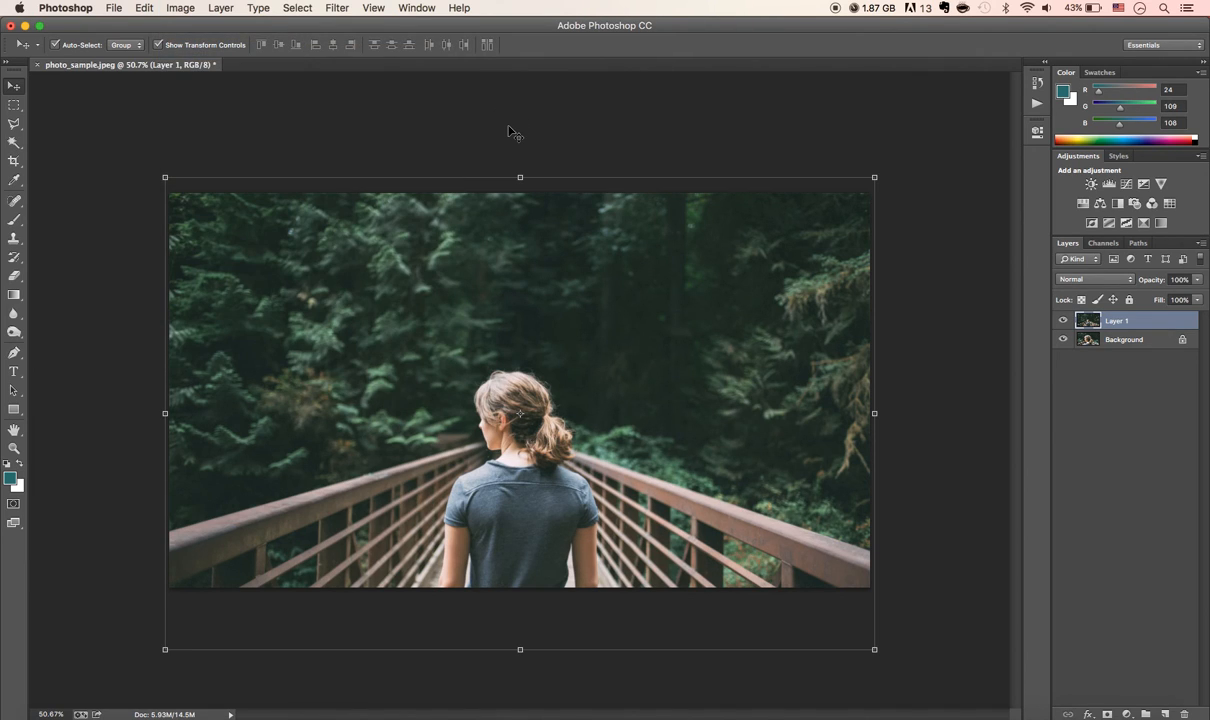
{"action": "key", "text": "super+m"}
{"action": "left_click_drag", "start_coordinate": [775, 242], "coordinate": [775, 203]}
{"action": "left_click_drag", "start_coordinate": [716, 276], "coordinate": [716, 290]}
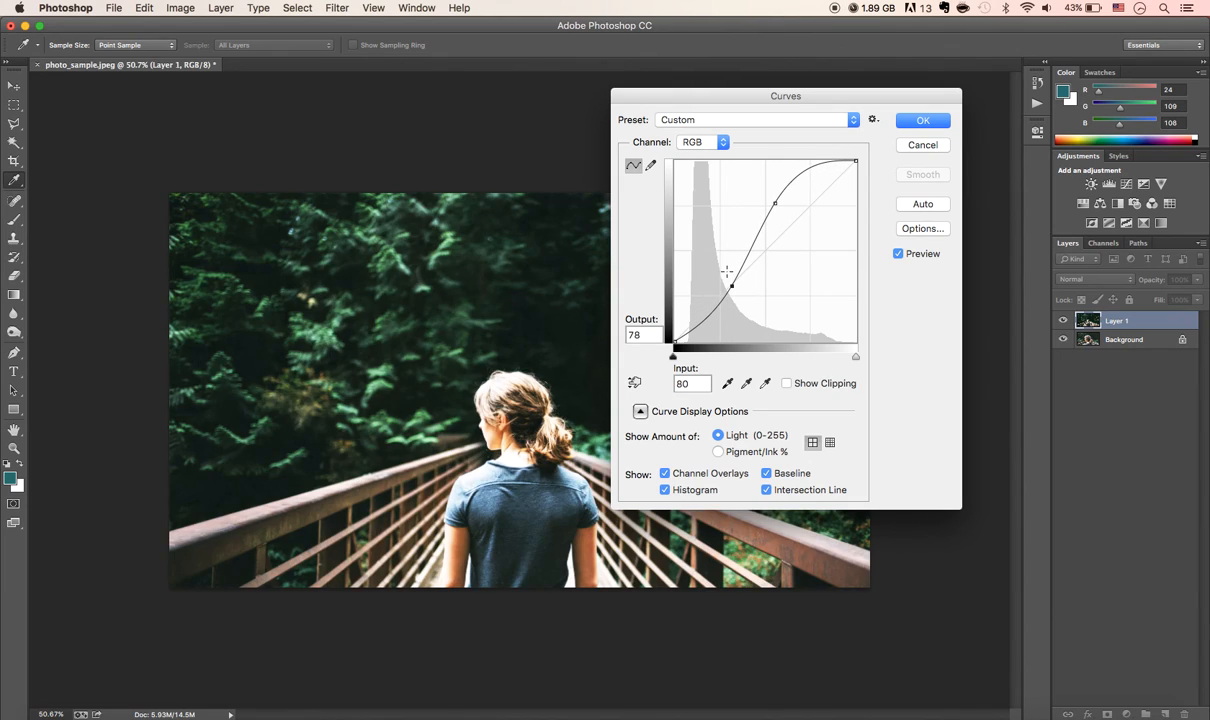
{"action": "key", "text": "Return"}
Try a Levels adjustment on Layer 1 with midtones at 0.75 and the white input at 232, leaving Layer 1 deselected
{"action": "key", "text": "super+l"}
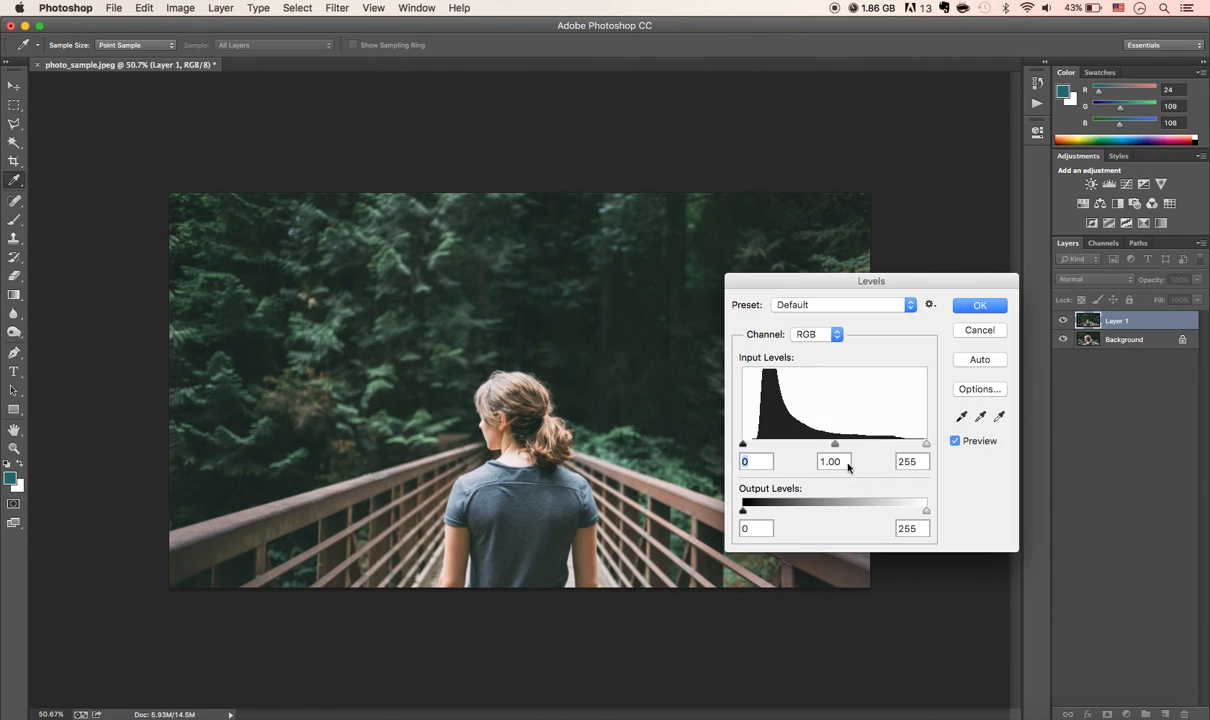
{"action": "left_click_drag", "start_coordinate": [835, 444], "coordinate": [851, 444]}
{"action": "left_click_drag", "start_coordinate": [925, 444], "coordinate": [910, 446]}
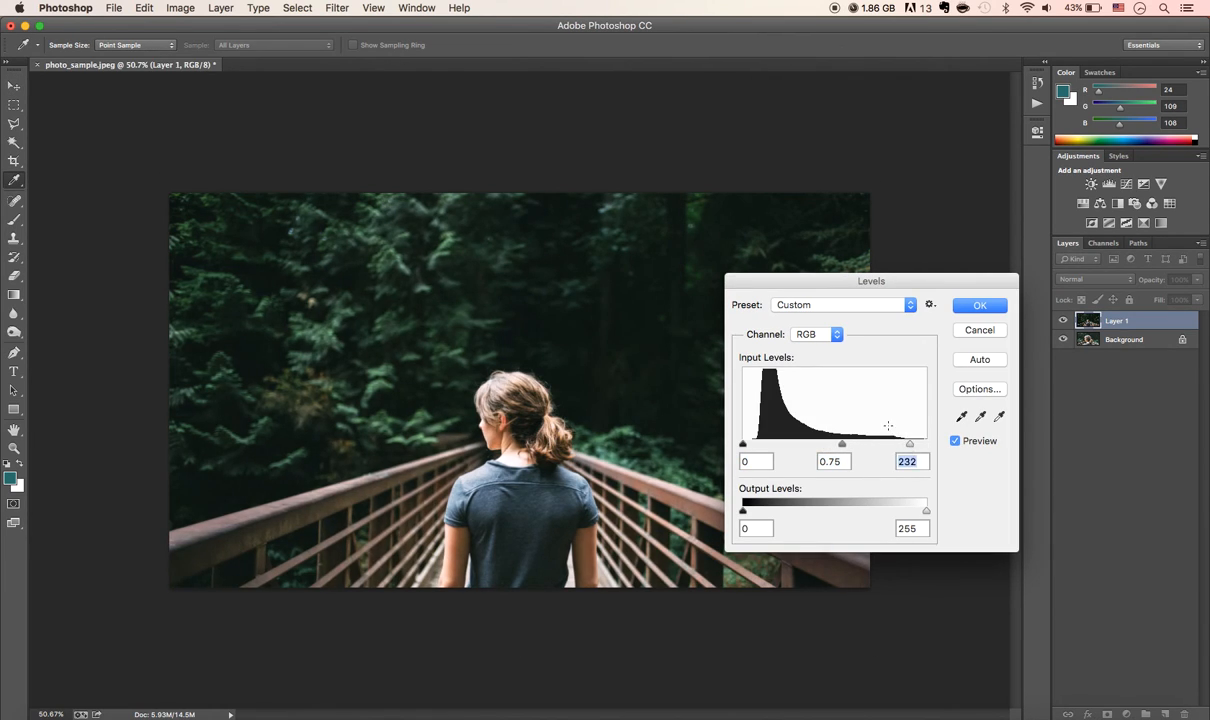
{"action": "key", "text": "Escape"}
{"action": "left_click", "coordinate": [715, 145]}
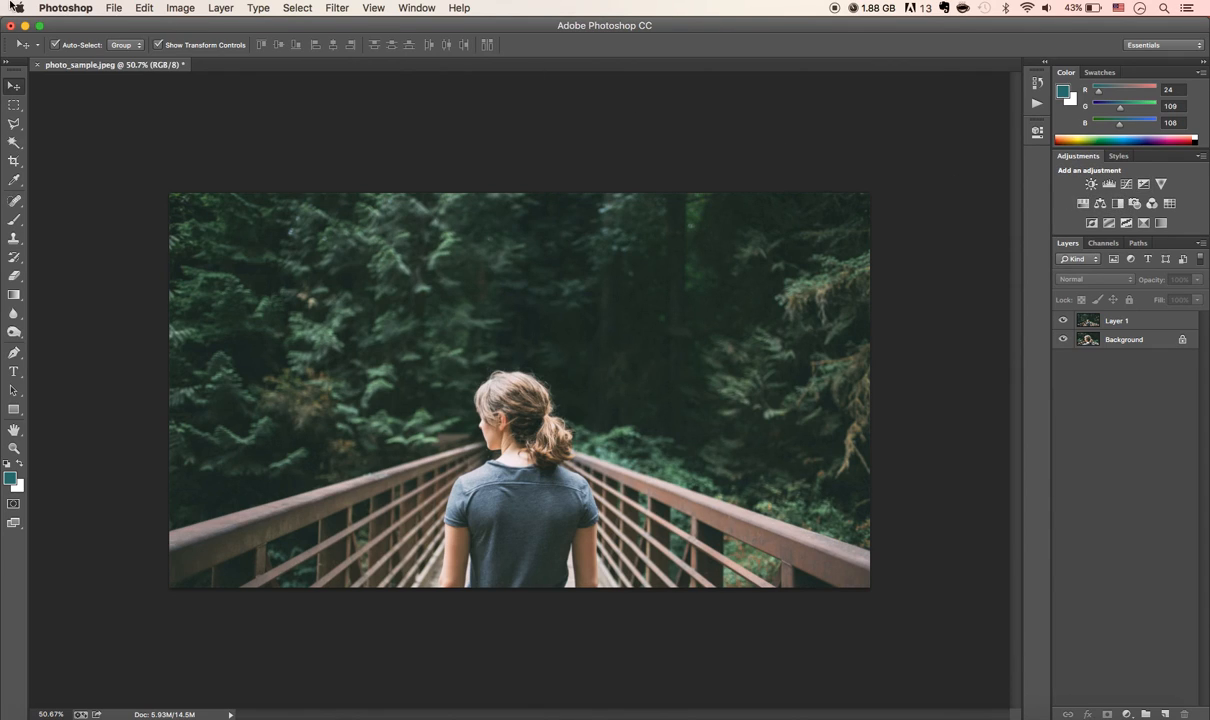
Add a Brightness/Contrast adjustment layer above Layer 1 and raise its brightness
{"action": "left_click", "coordinate": [409, 8]}
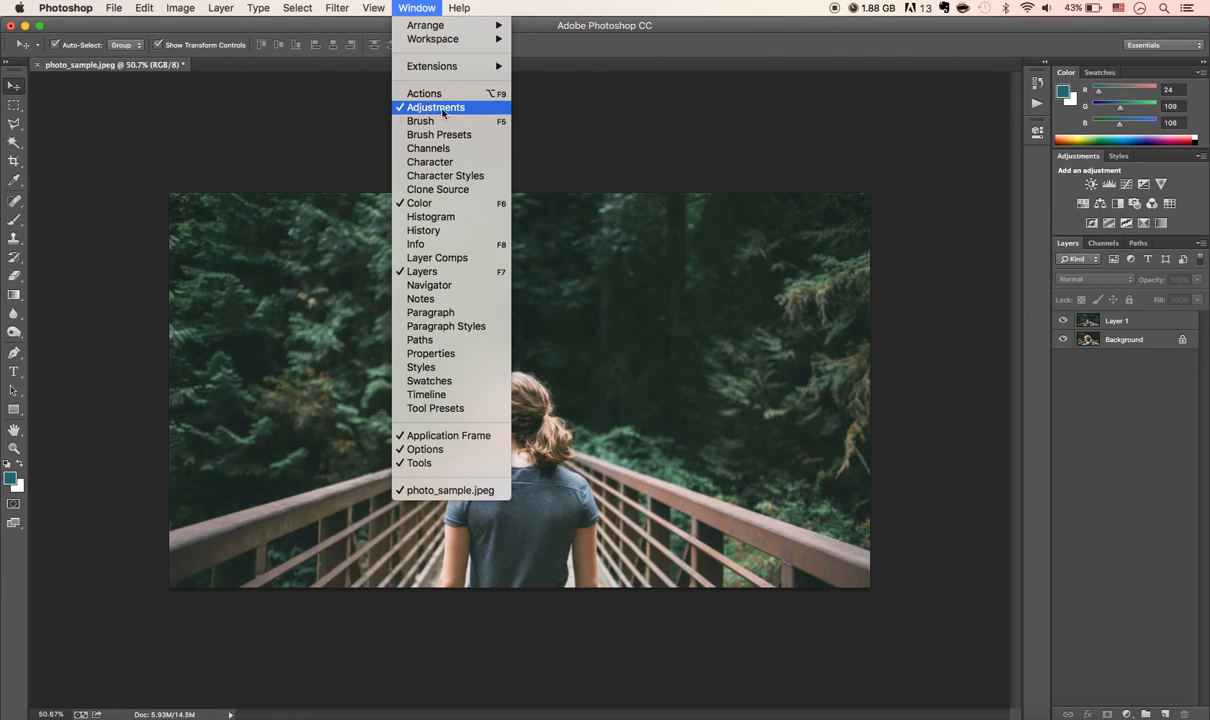
{"action": "left_click", "coordinate": [1055, 192]}
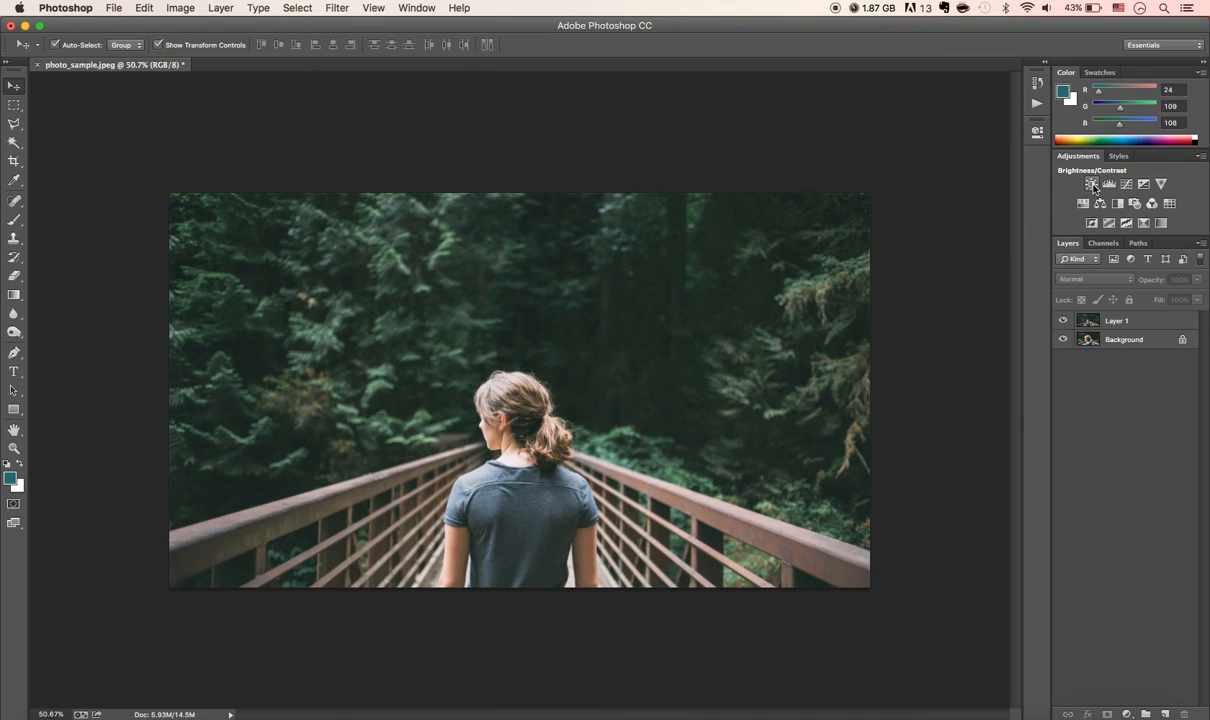
{"action": "left_click", "coordinate": [1092, 184]}
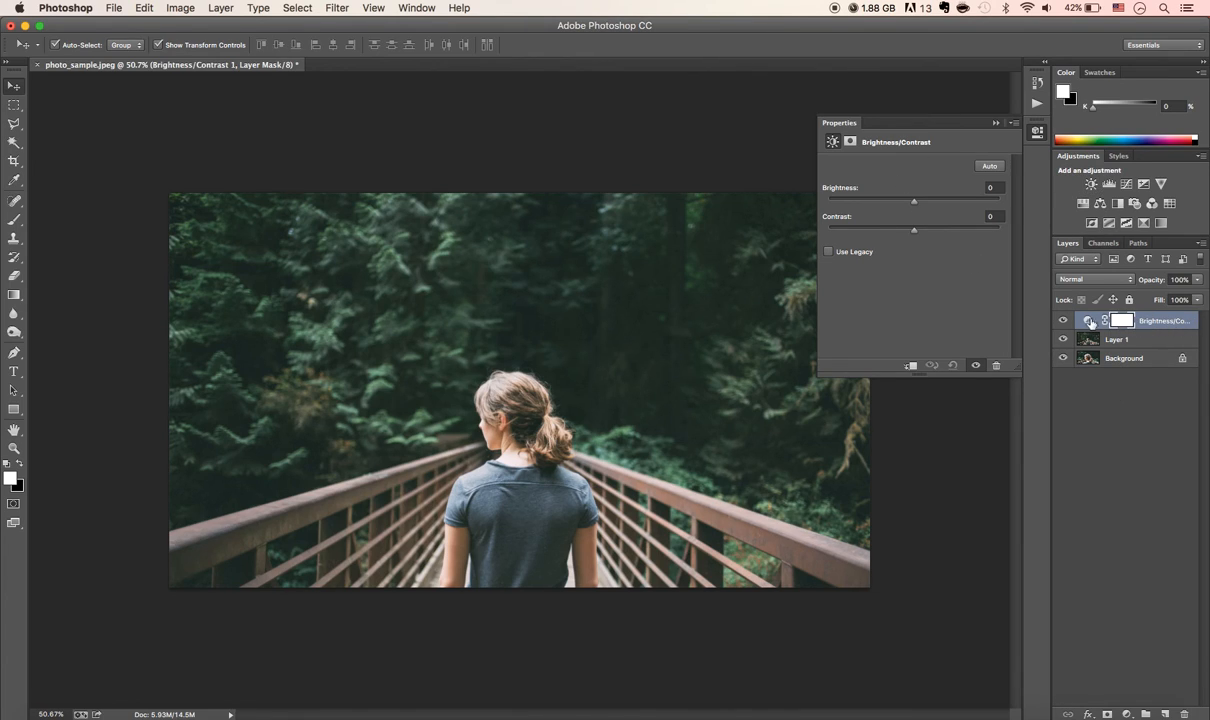
{"action": "left_click_drag", "start_coordinate": [937, 201], "coordinate": [945, 201]}
Add a Levels adjustment layer with midtones at 0.85 and the white input at 237
{"action": "left_click", "coordinate": [1109, 184]}
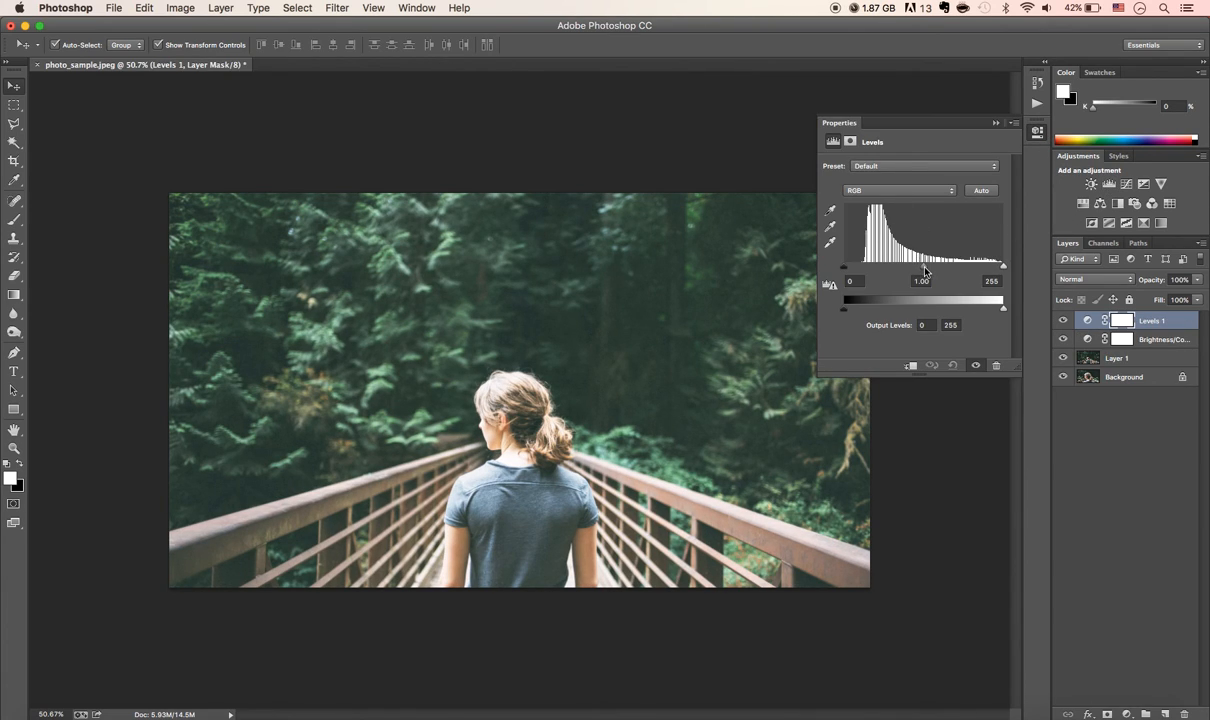
{"action": "left_click_drag", "start_coordinate": [924, 268], "coordinate": [928, 268]}
{"action": "left_click_drag", "start_coordinate": [1003, 266], "coordinate": [992, 266]}
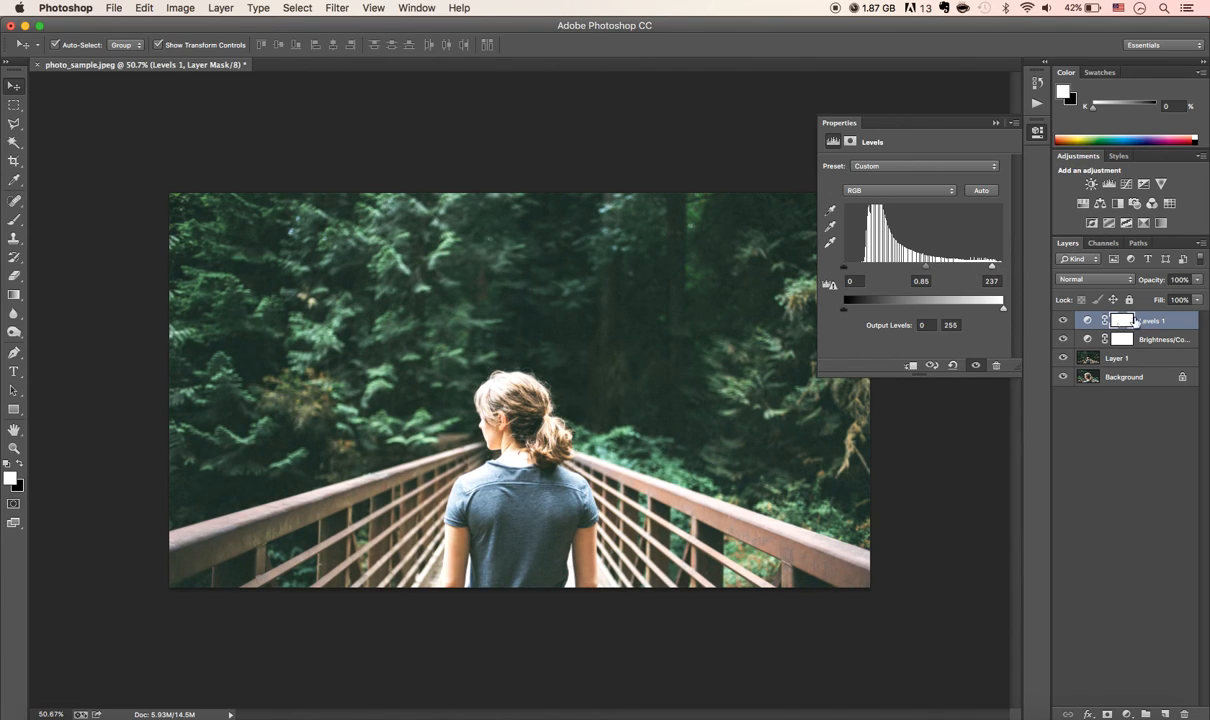
Add a Curves adjustment layer that slightly lifts the highlights, and a Photo Filter adjustment layer using Warming Filter (85)
{"action": "left_click", "coordinate": [1126, 184]}
{"action": "left_click_drag", "start_coordinate": [948, 247], "coordinate": [906, 287]}
{"action": "left_click", "coordinate": [1151, 203]}
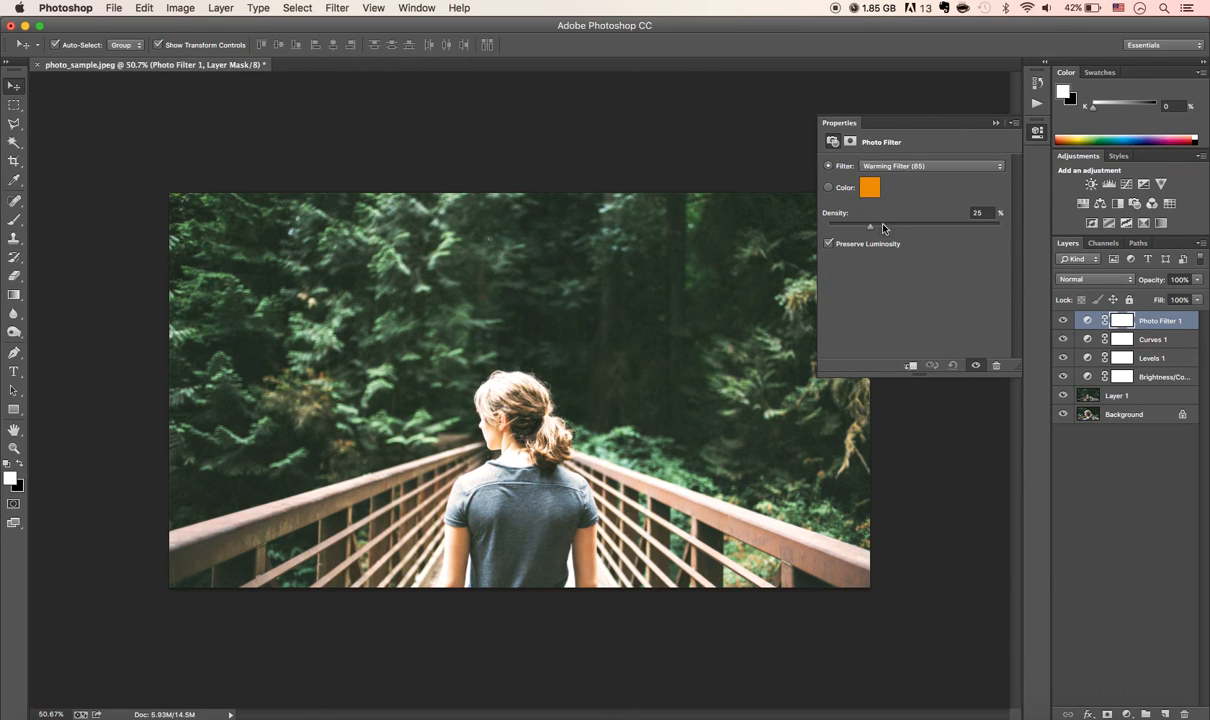
Add a Black & White adjustment layer with Yellows at 46 and Greens at 117, and deselect it
{"action": "left_click", "coordinate": [1118, 204]}
{"action": "left_click", "coordinate": [932, 244]}
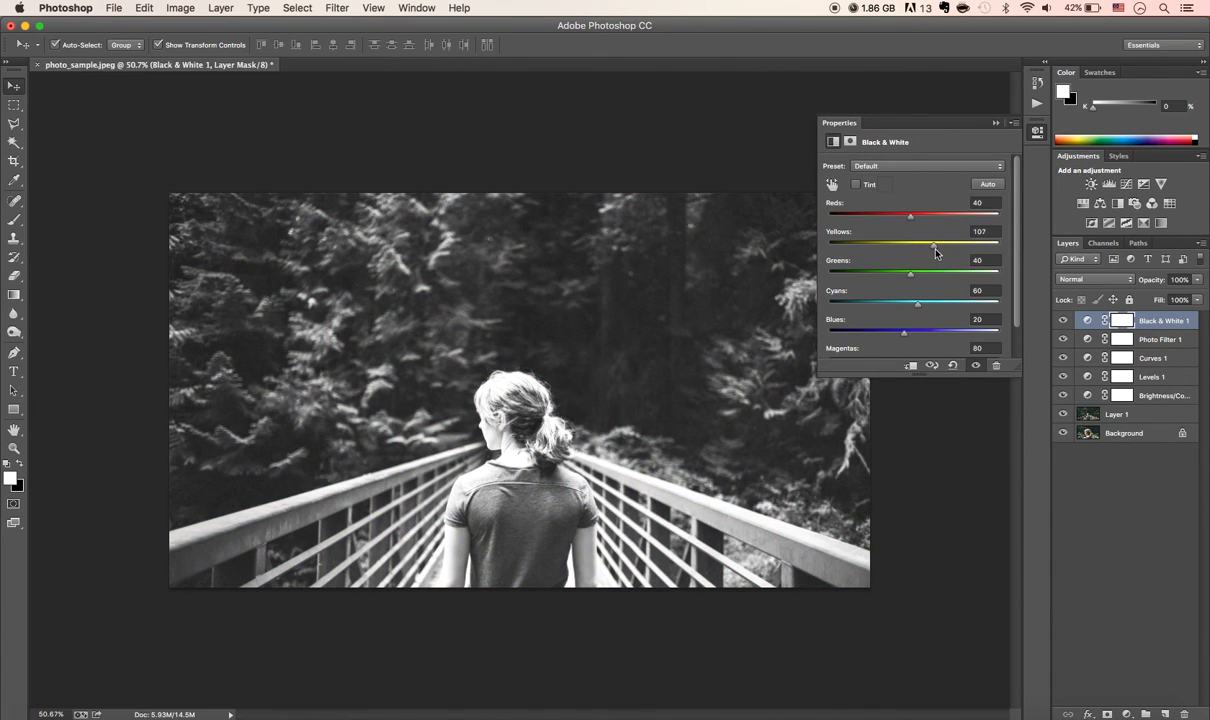
{"action": "left_click_drag", "start_coordinate": [930, 250], "coordinate": [936, 275]}
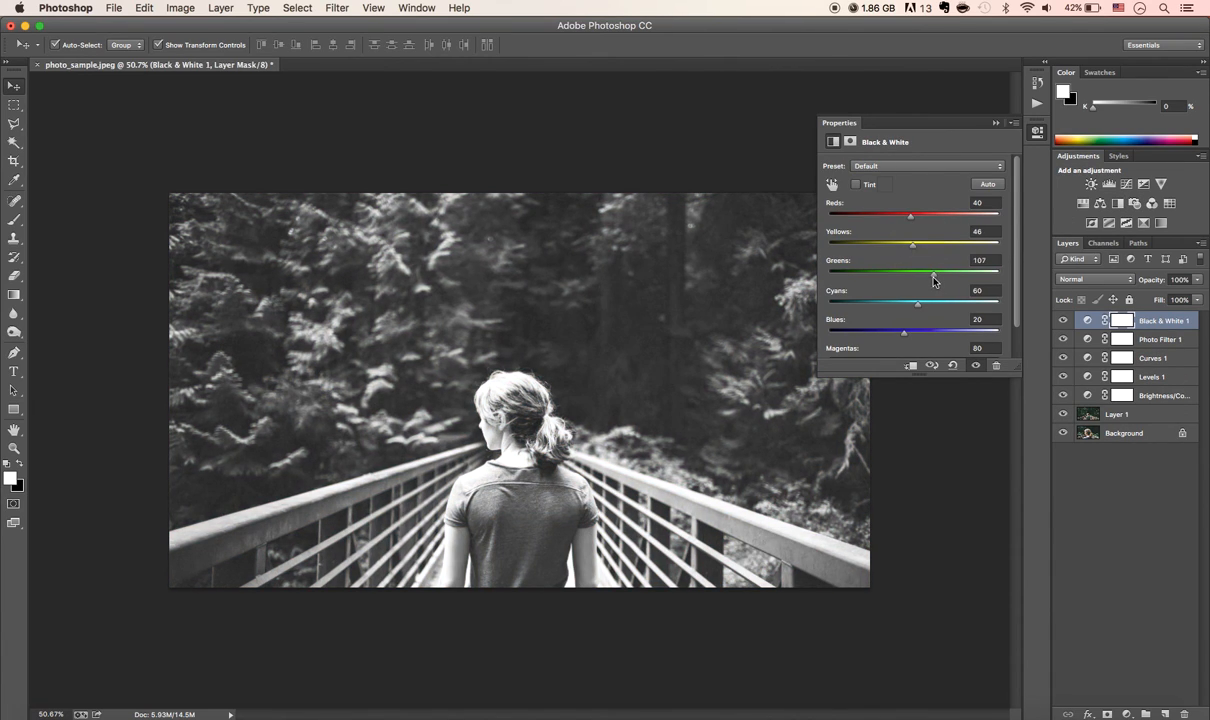
{"action": "left_click", "coordinate": [1113, 520]}
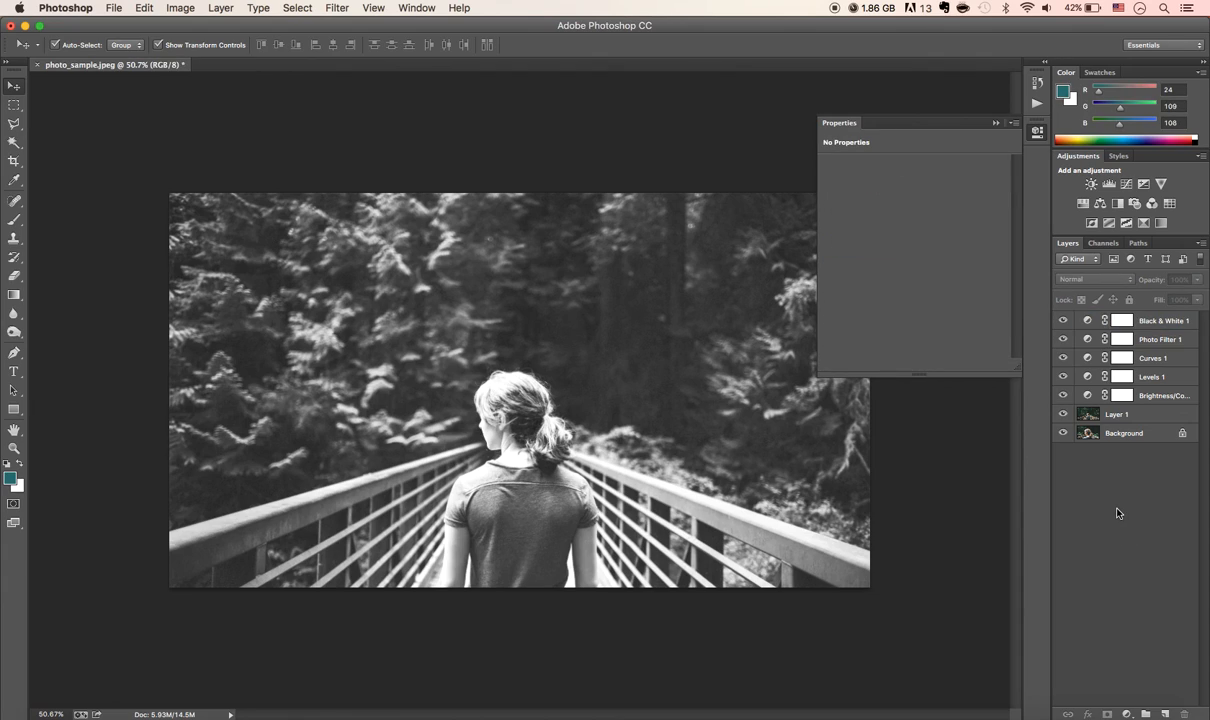
Review the stack of five adjustment layers and the settings of the Photo Filter layer
{"action": "left_click", "coordinate": [1160, 395]}
{"action": "left_click", "coordinate": [1160, 321], "text": "shift"}
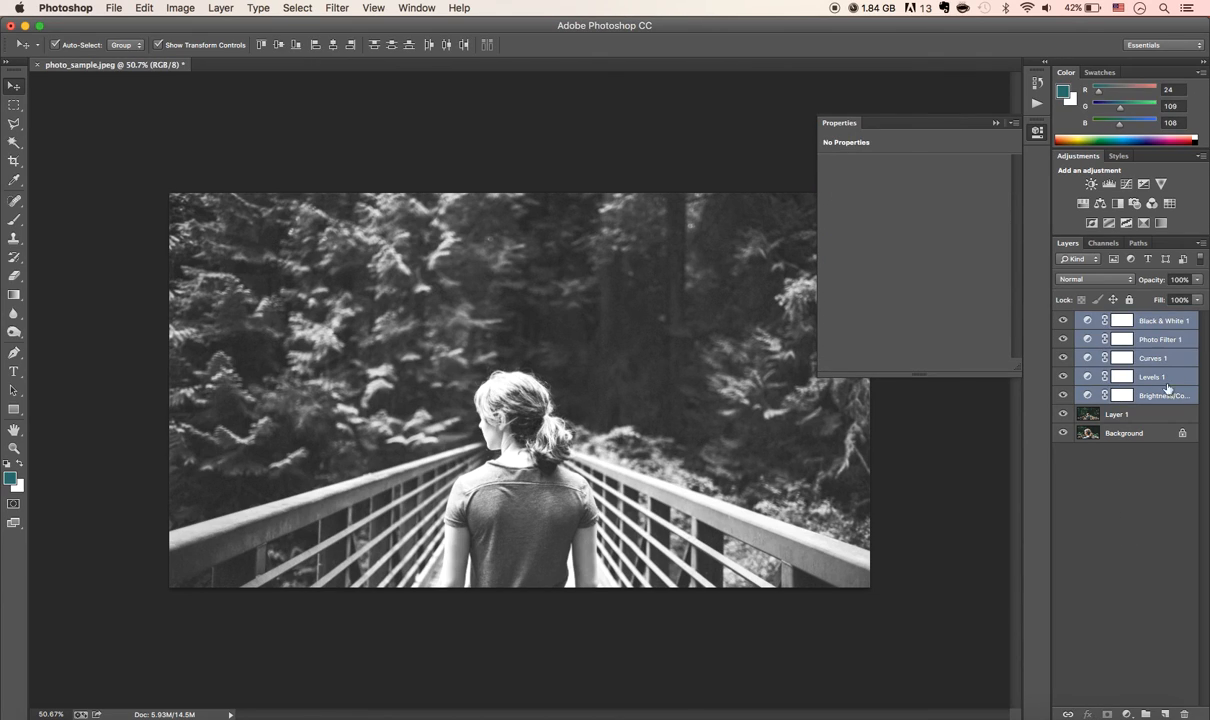
{"action": "left_click", "coordinate": [1143, 503]}
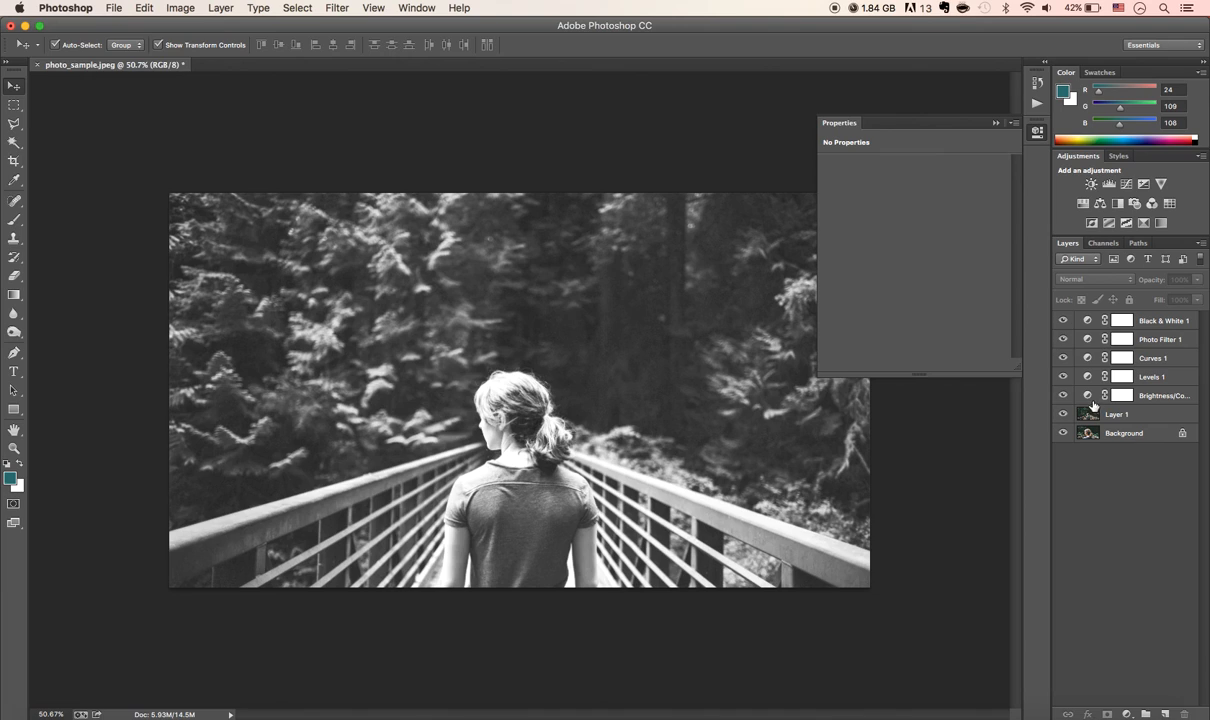
{"action": "left_click", "coordinate": [1088, 341]}
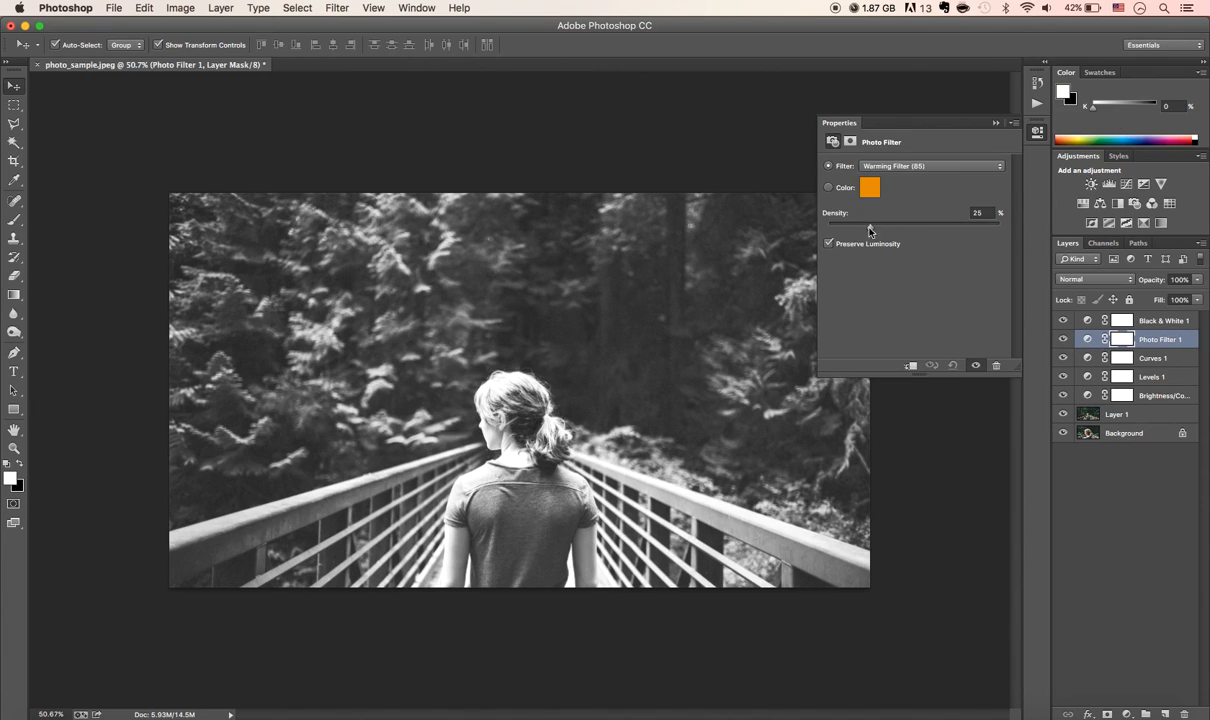
Readjust the Greens value of the Black & White adjustment layer and deselect the layer
{"action": "left_click", "coordinate": [1118, 326]}
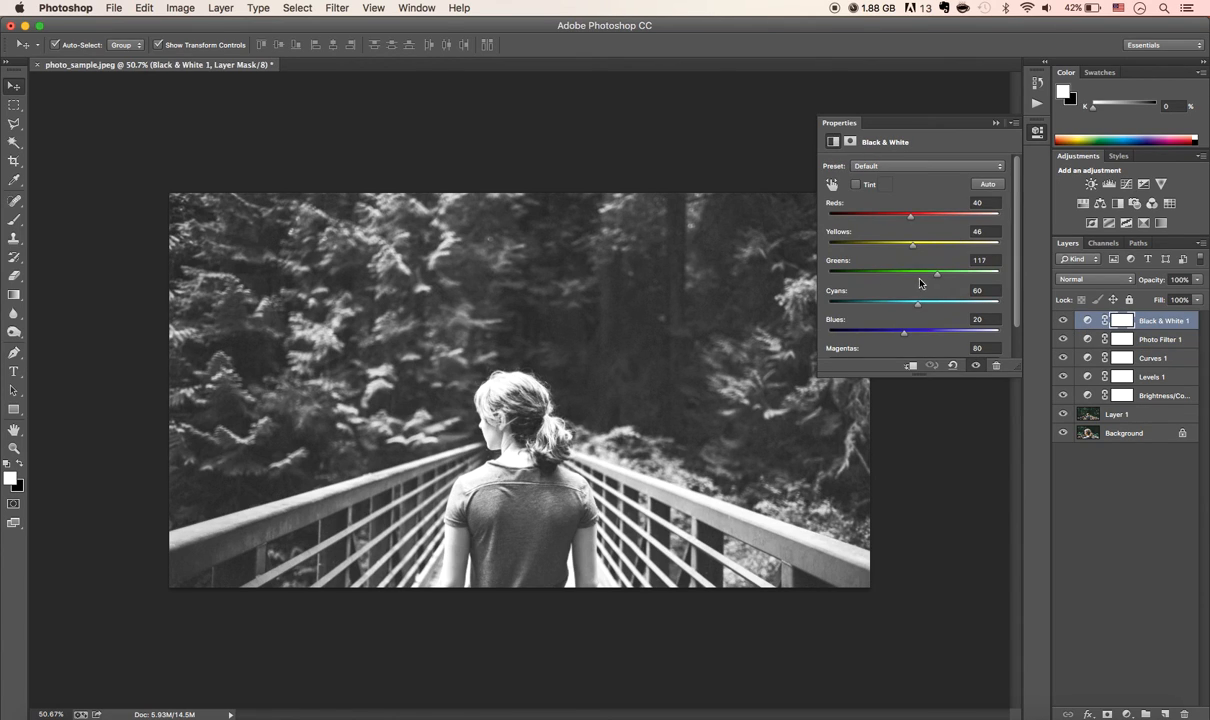
{"action": "left_click_drag", "start_coordinate": [886, 282], "coordinate": [950, 279]}
{"action": "left_click", "coordinate": [1165, 487]}
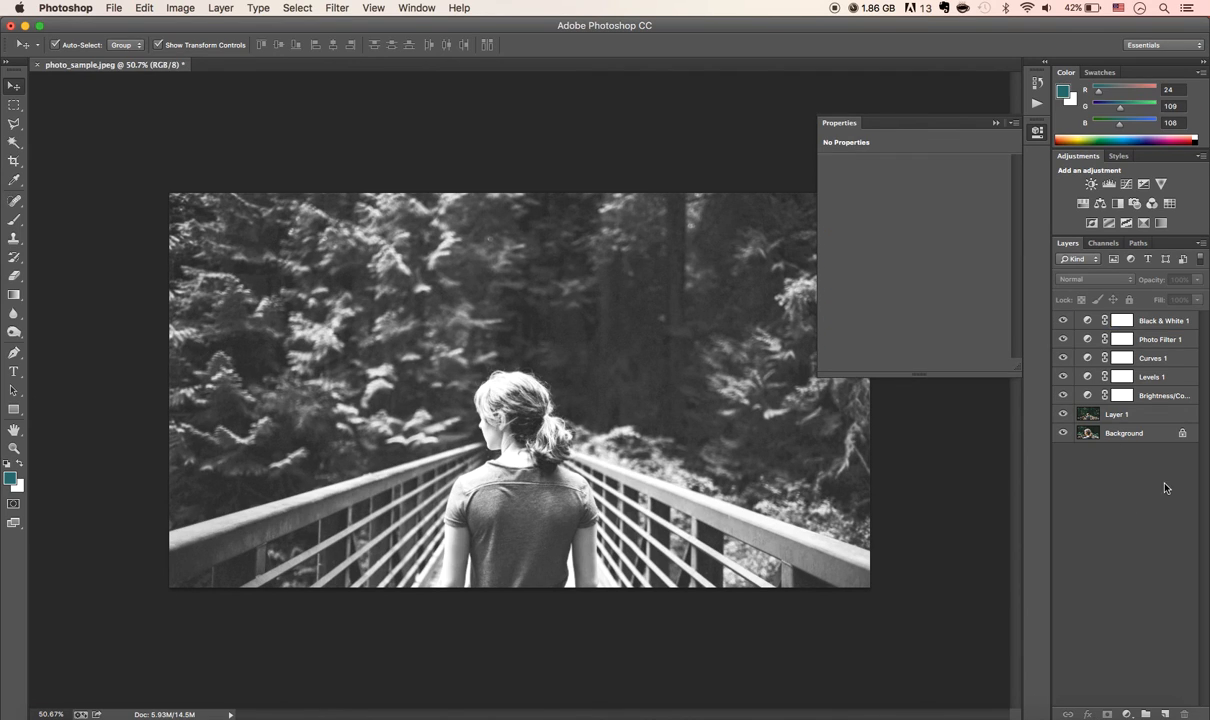
Delete the Photo Filter adjustment layer and leave no layer selected
{"action": "left_click", "coordinate": [1175, 343]}
{"action": "key", "text": "alt+bracketleft"}
{"action": "left_click", "coordinate": [1178, 343]}
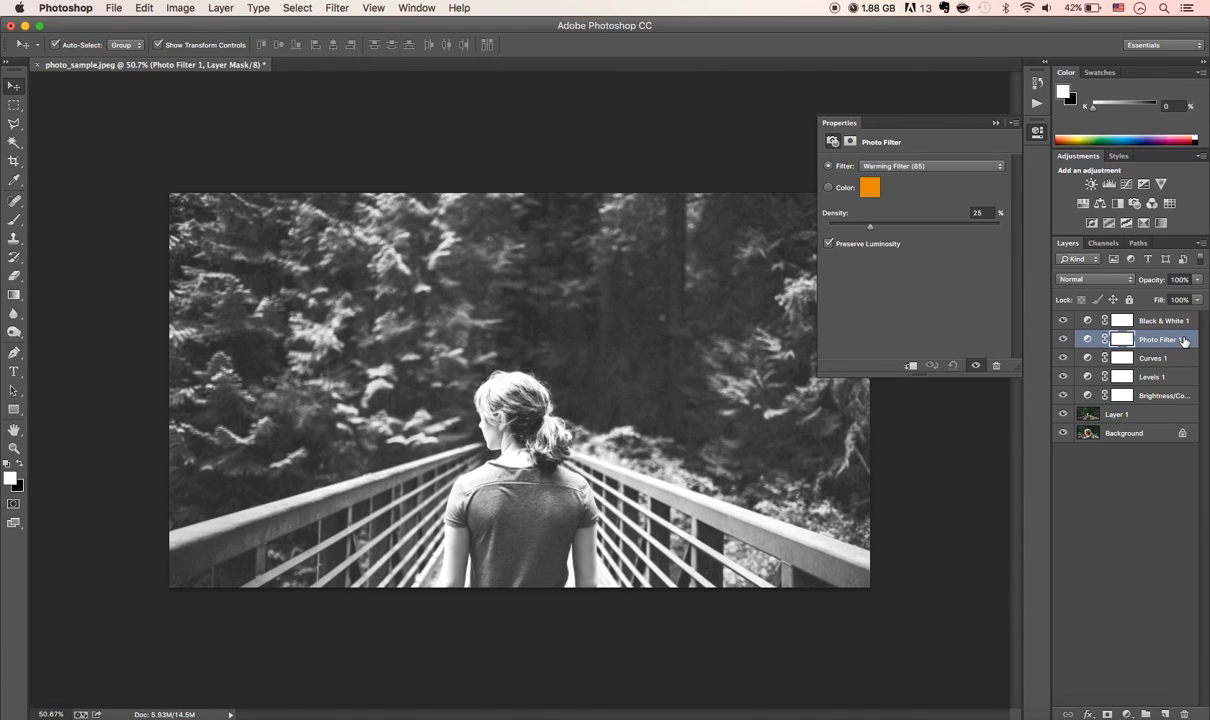
{"action": "left_click_drag", "start_coordinate": [1185, 341], "coordinate": [1185, 713]}
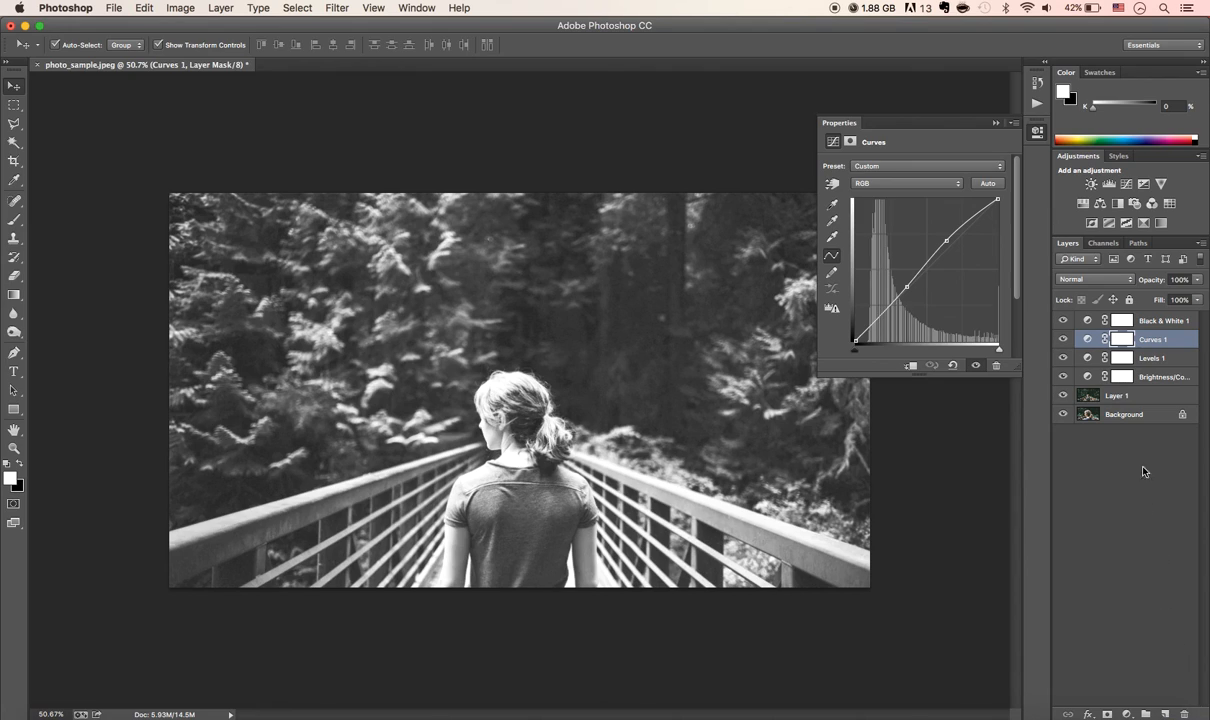
{"action": "left_click", "coordinate": [1125, 495]}
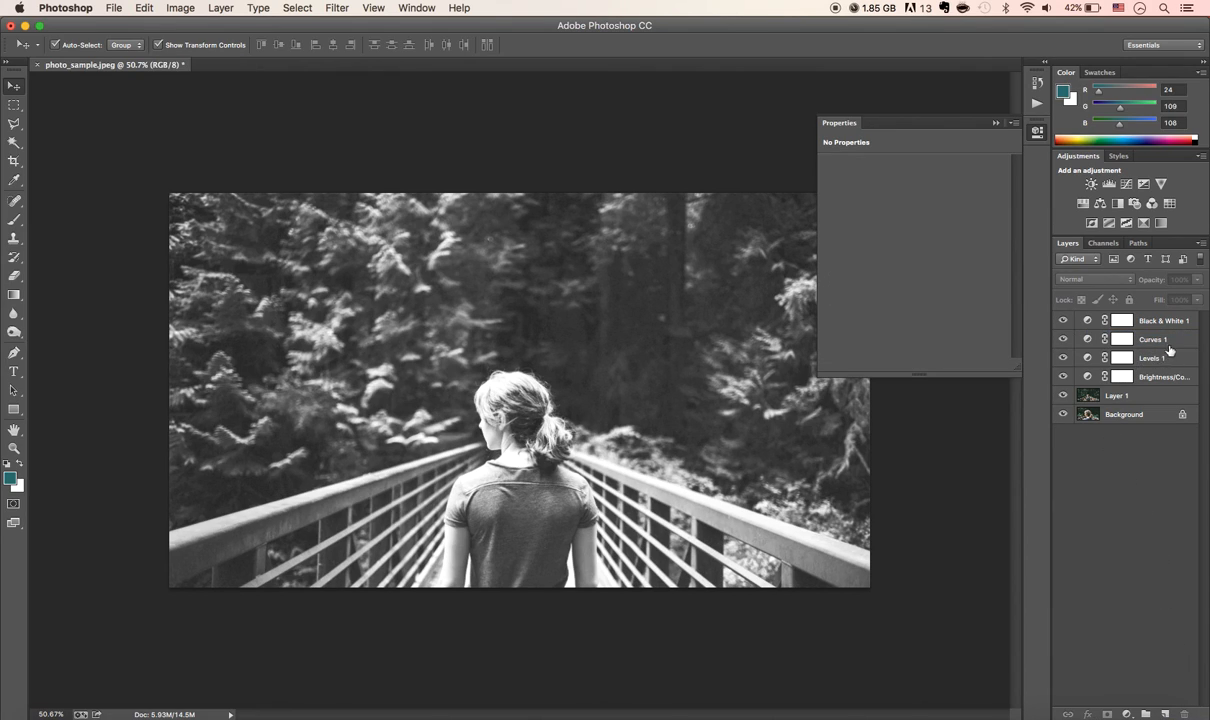
Revisit the Curves and Levels adjustment layers, and set the Brightness/Contrast layer's brightness to about 79
{"action": "left_click", "coordinate": [1106, 336]}
{"action": "left_click_drag", "start_coordinate": [946, 240], "coordinate": [960, 205]}
{"action": "left_click", "coordinate": [1155, 358]}
{"action": "left_click", "coordinate": [1155, 377]}
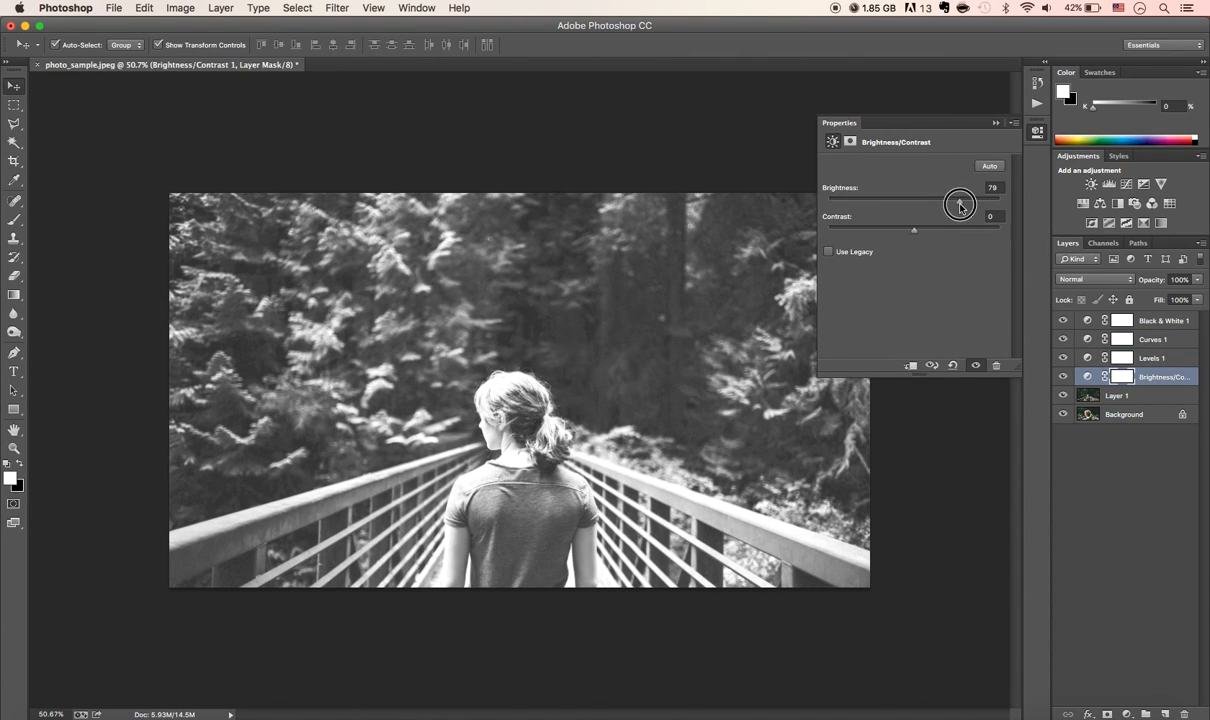
{"action": "left_click", "coordinate": [1149, 543]}
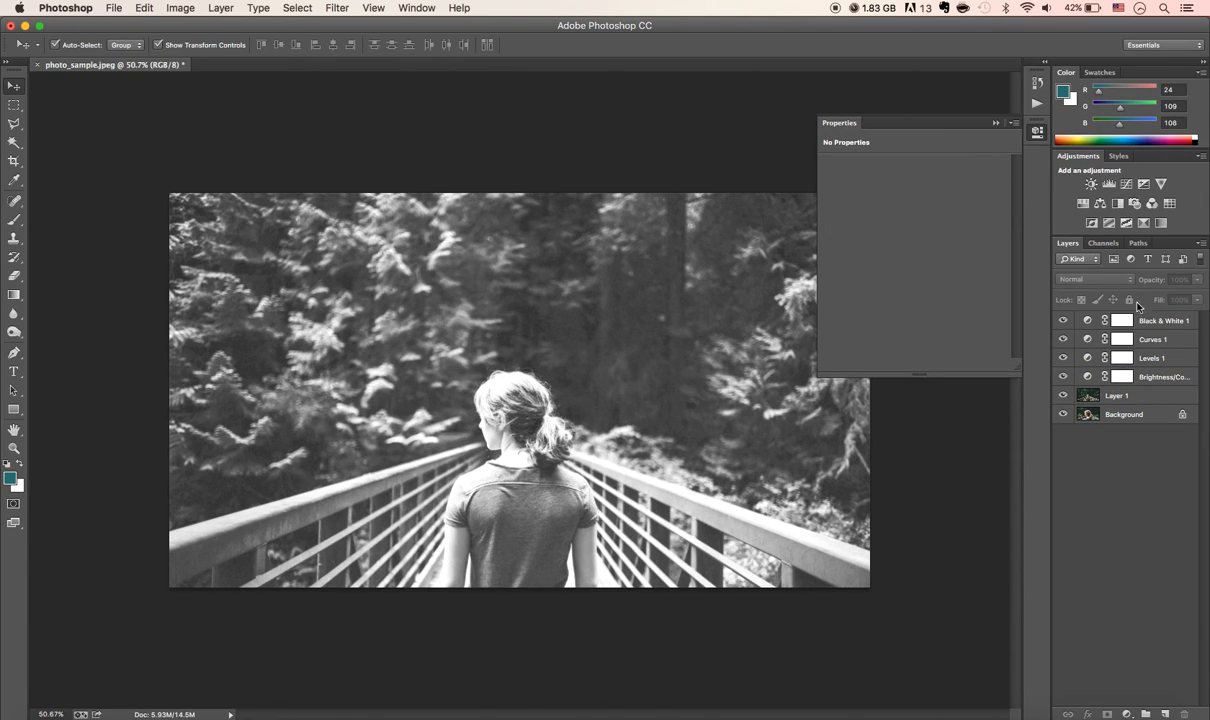
Try a direct Hue/Saturation adjustment on Layer 1, with saturation at +33 and at +12
{"action": "left_click", "coordinate": [192, 10]}
{"action": "left_click", "coordinate": [1145, 401]}
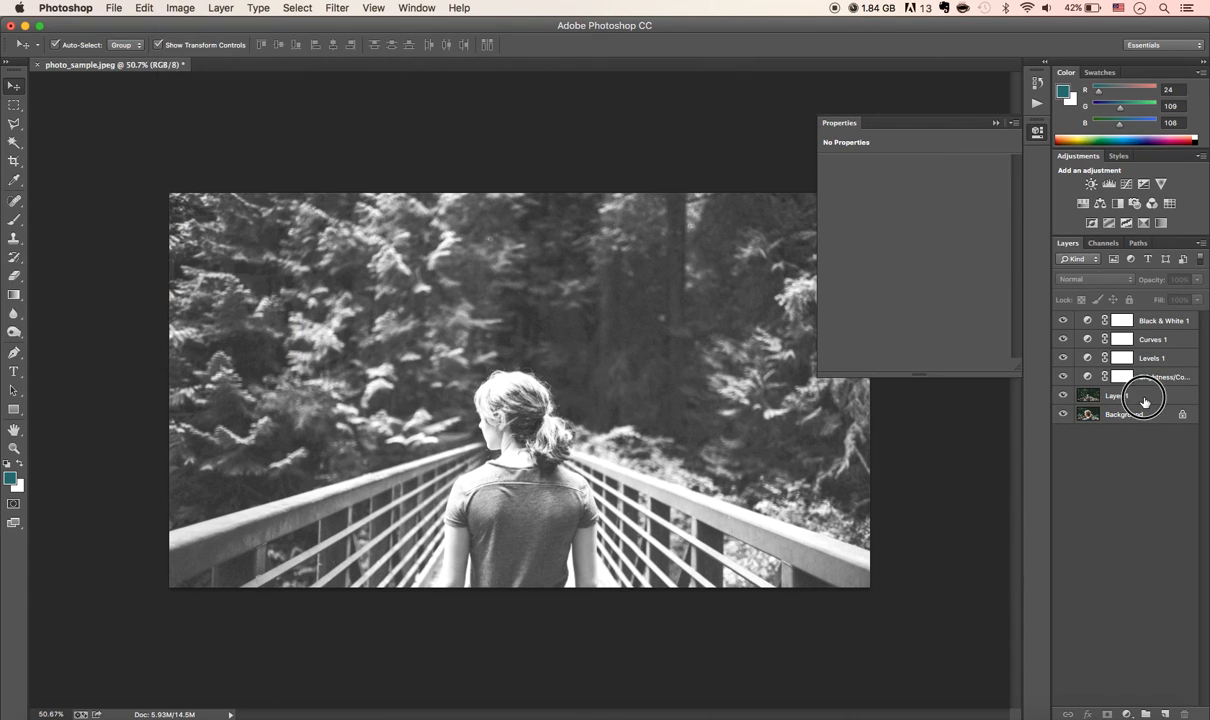
{"action": "left_click", "coordinate": [186, 9]}
{"action": "mouse_move", "coordinate": [199, 56]}
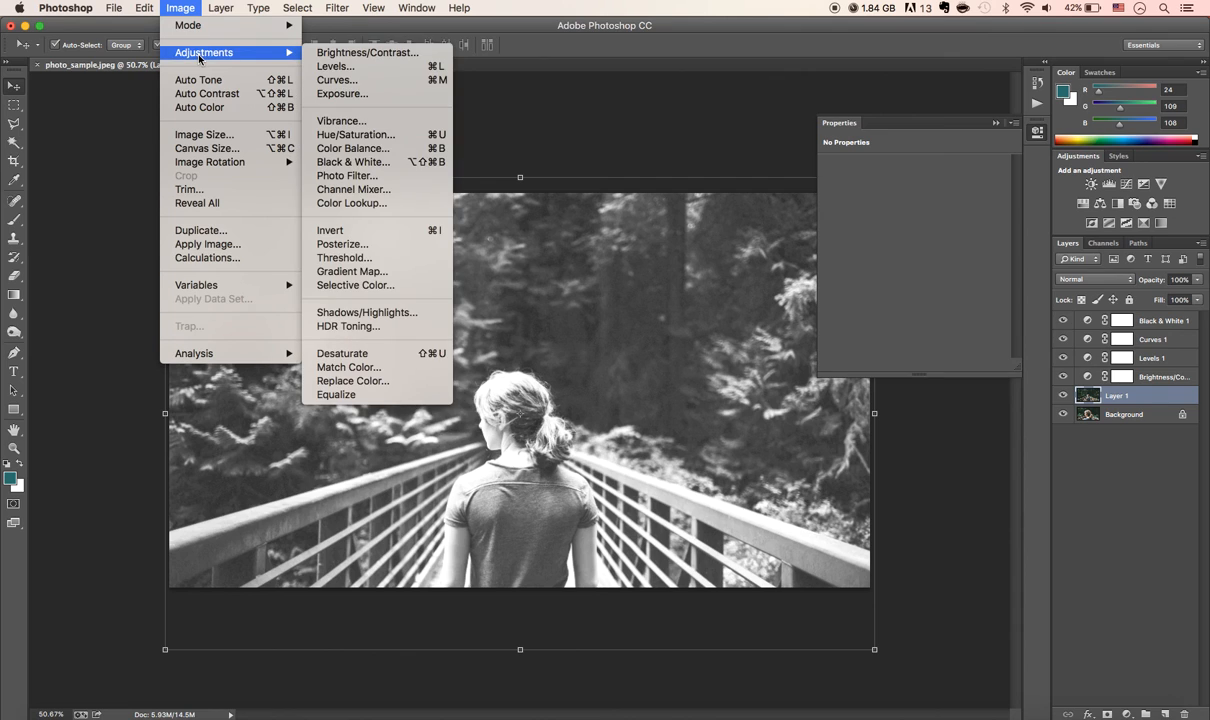
{"action": "left_click", "coordinate": [335, 136]}
{"action": "left_click_drag", "start_coordinate": [740, 282], "coordinate": [715, 104]}
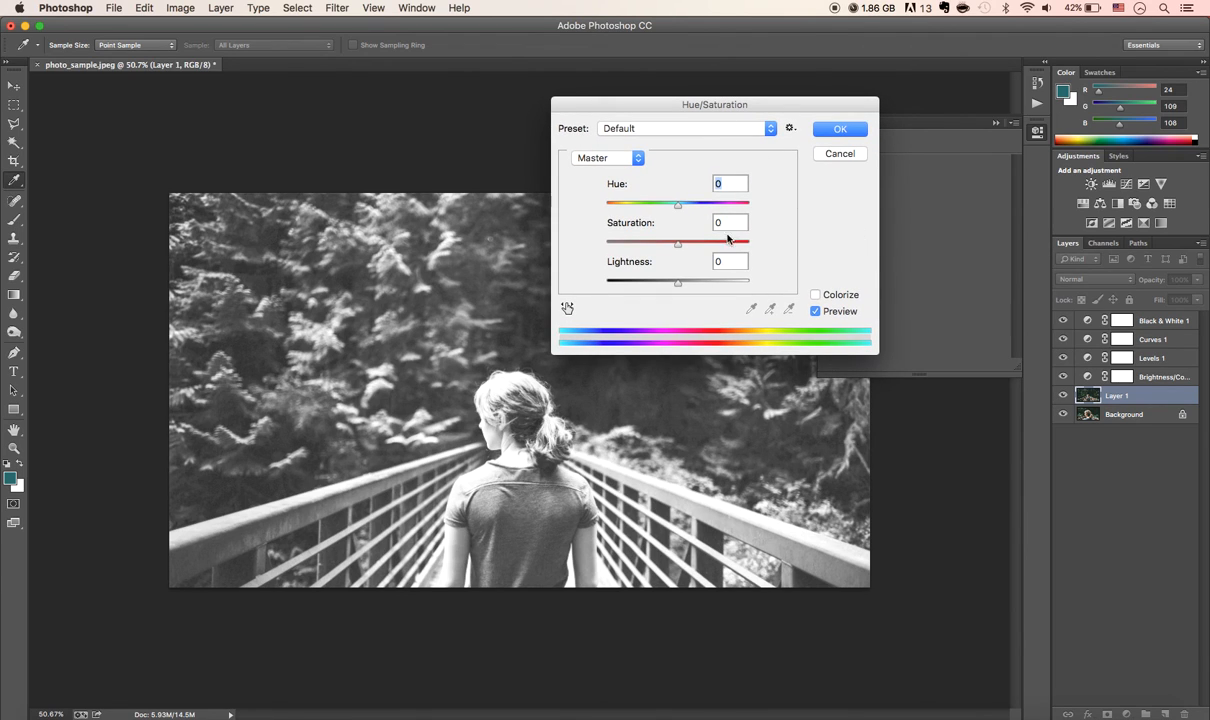
{"action": "mouse_move", "coordinate": [690, 248]}
{"action": "left_mouse_down"}
{"action": "mouse_move", "coordinate": [712, 242]}
{"action": "mouse_move", "coordinate": [701, 243]}
{"action": "left_mouse_up"}
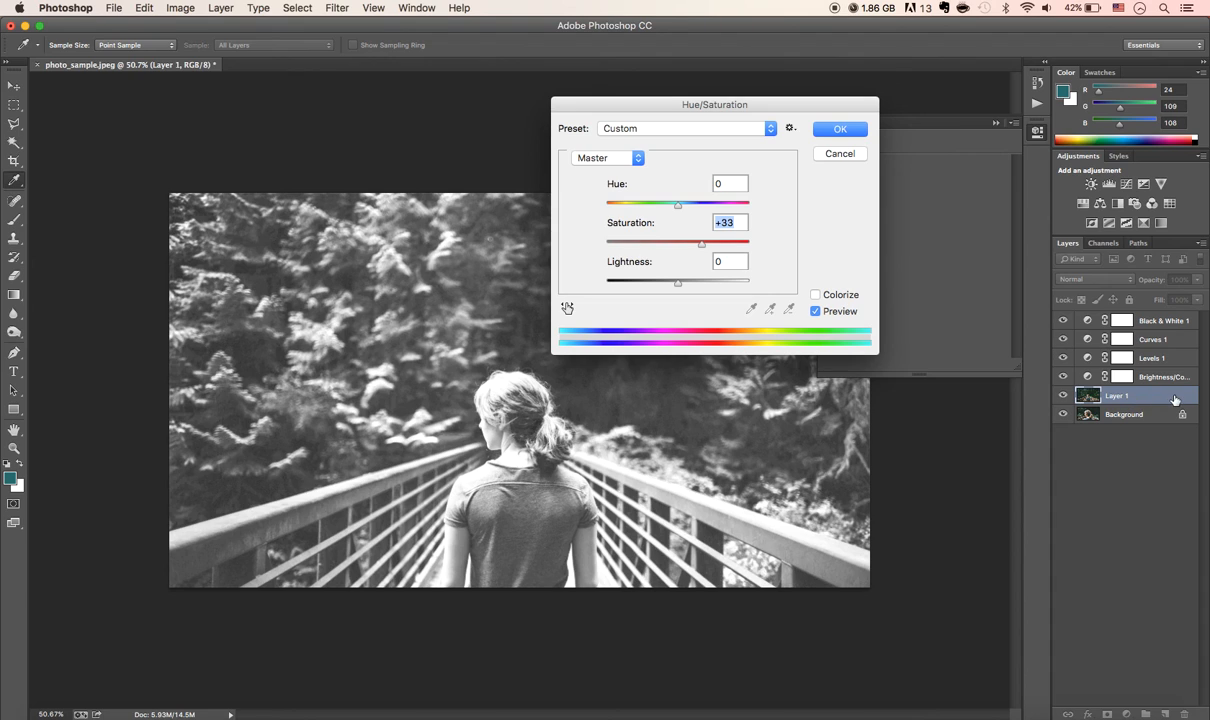
{"action": "left_click_drag", "start_coordinate": [701, 243], "coordinate": [686, 243]}
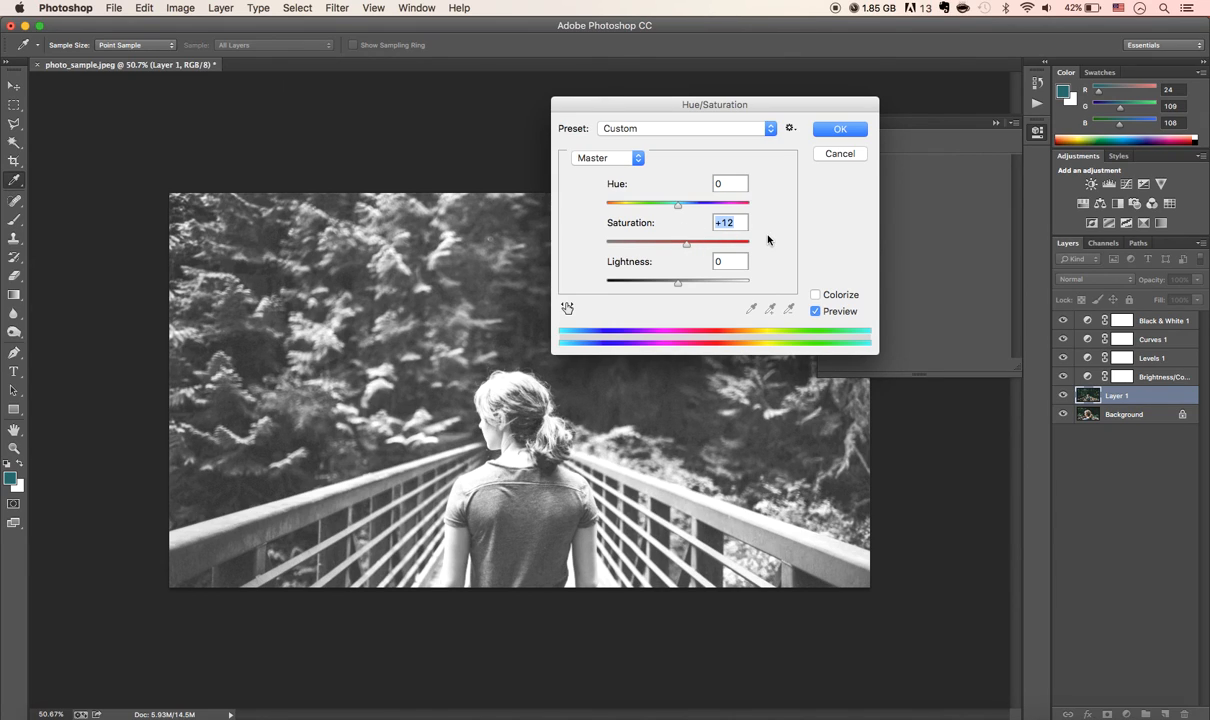
{"action": "left_click", "coordinate": [840, 154]}
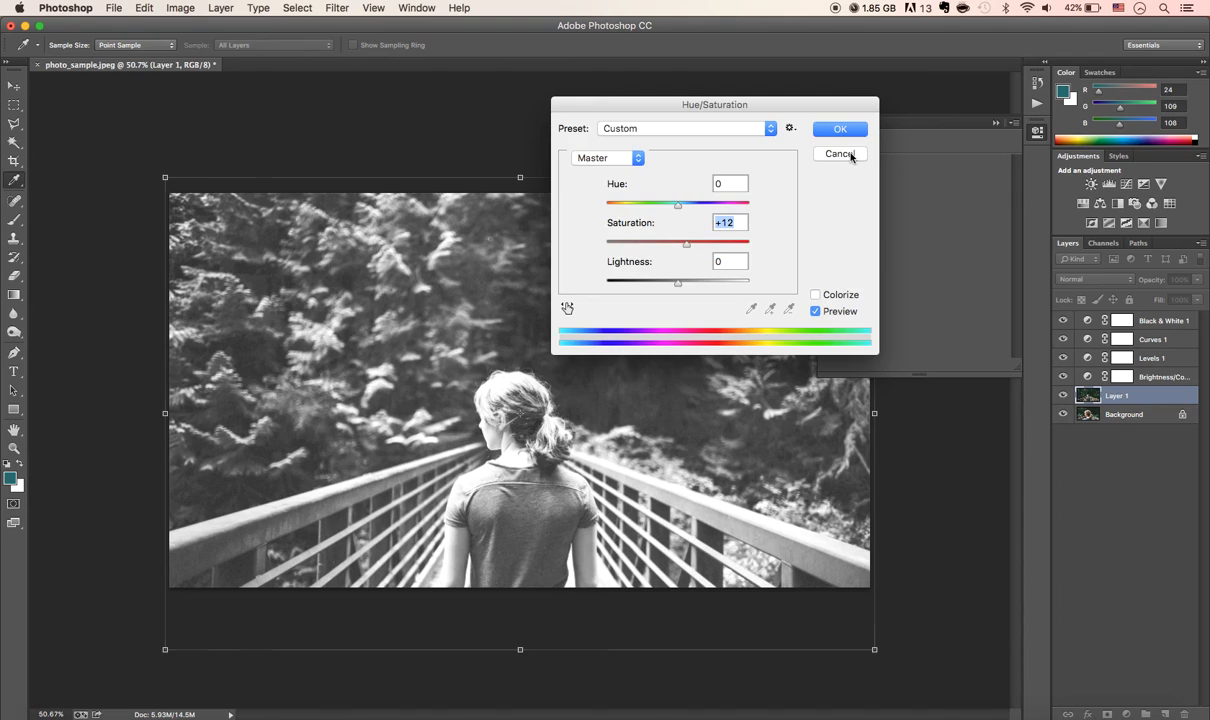
Collapse the adjustment properties and duplicate Layer 1
{"action": "left_click", "coordinate": [1040, 134]}
{"action": "left_click", "coordinate": [918, 210]}
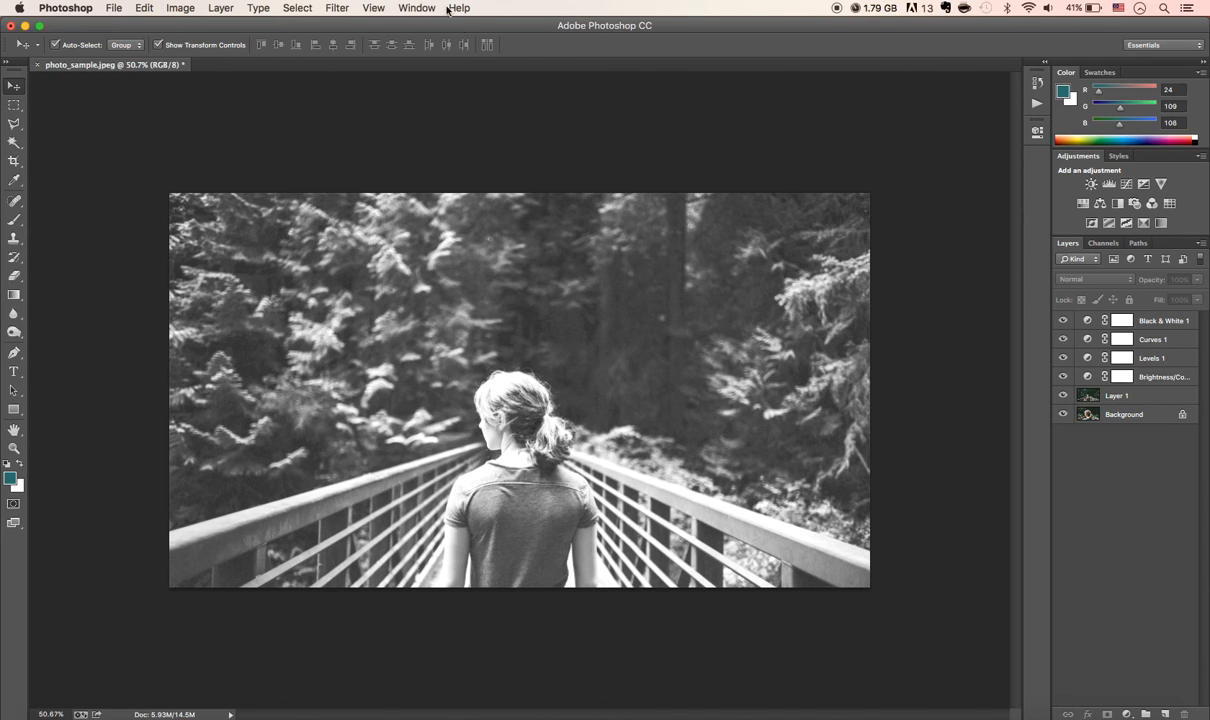
{"action": "left_click", "coordinate": [335, 10]}
{"action": "left_click", "coordinate": [652, 154]}
{"action": "left_click", "coordinate": [1110, 395]}
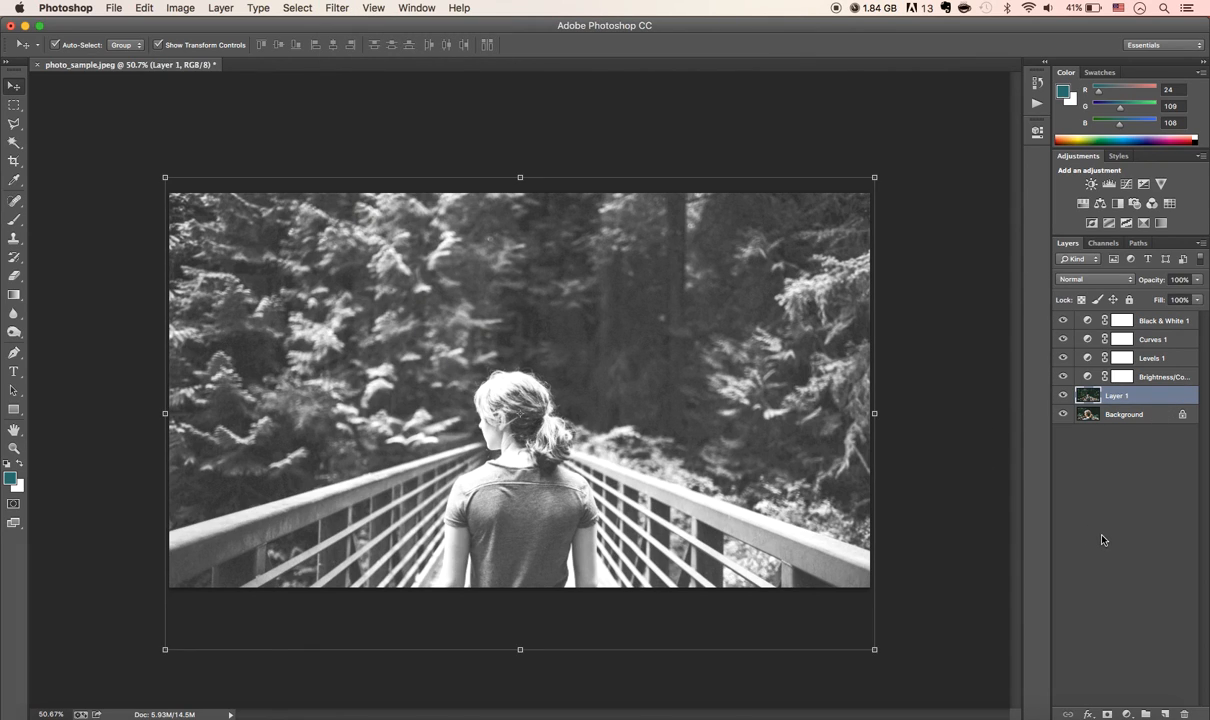
{"action": "key", "text": "super+j"}
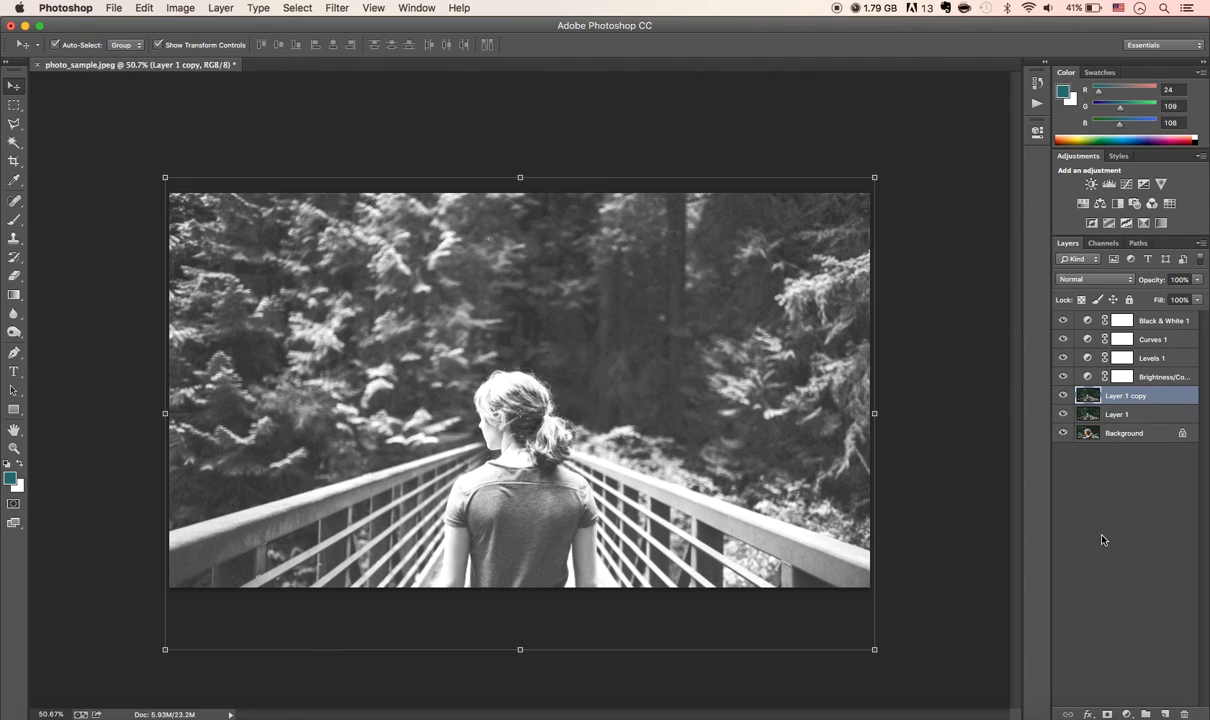
Try a Gaussian Blur on Layer 1 copy, with radii of 17.3 and about 2.1 pixels, and cancel it
{"action": "left_click", "coordinate": [339, 11]}
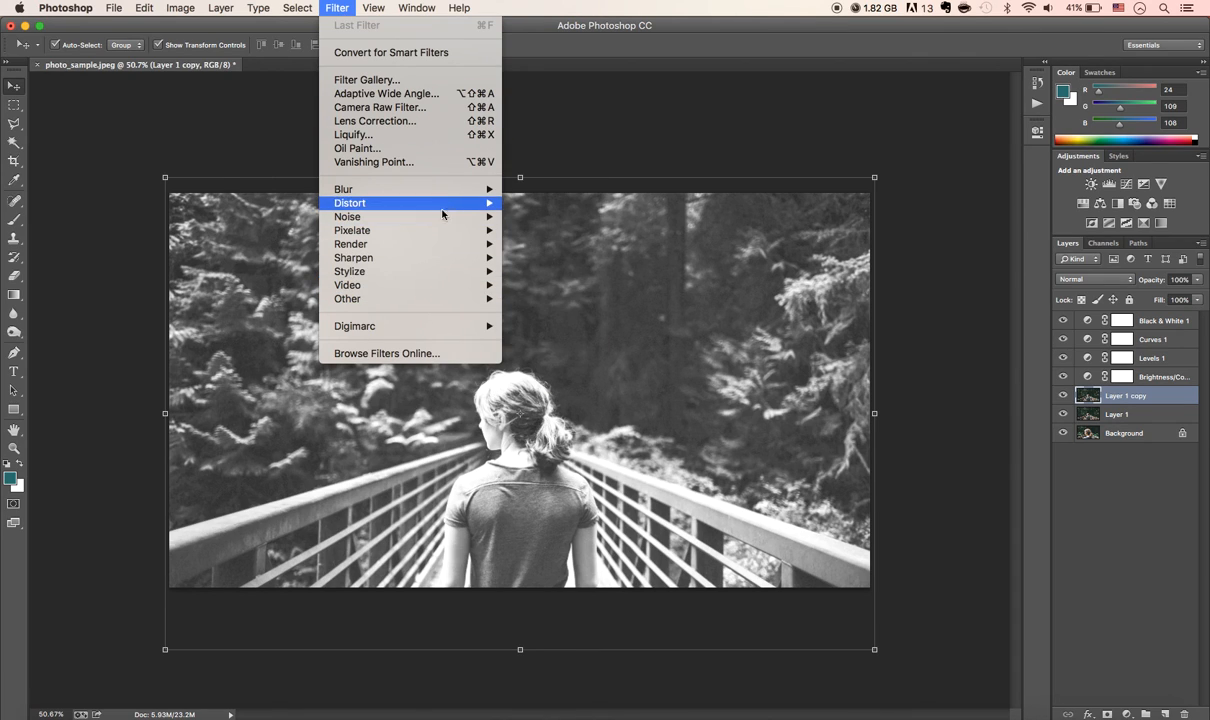
{"action": "mouse_move", "coordinate": [435, 202]}
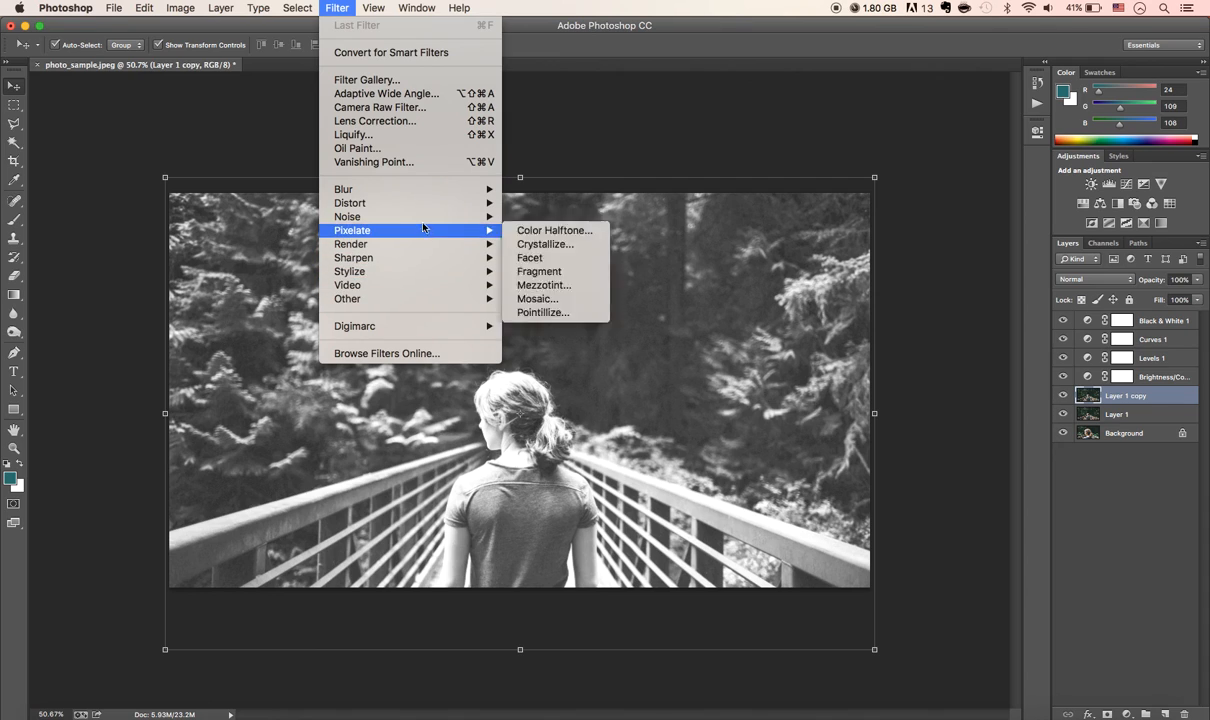
{"action": "mouse_move", "coordinate": [398, 186]}
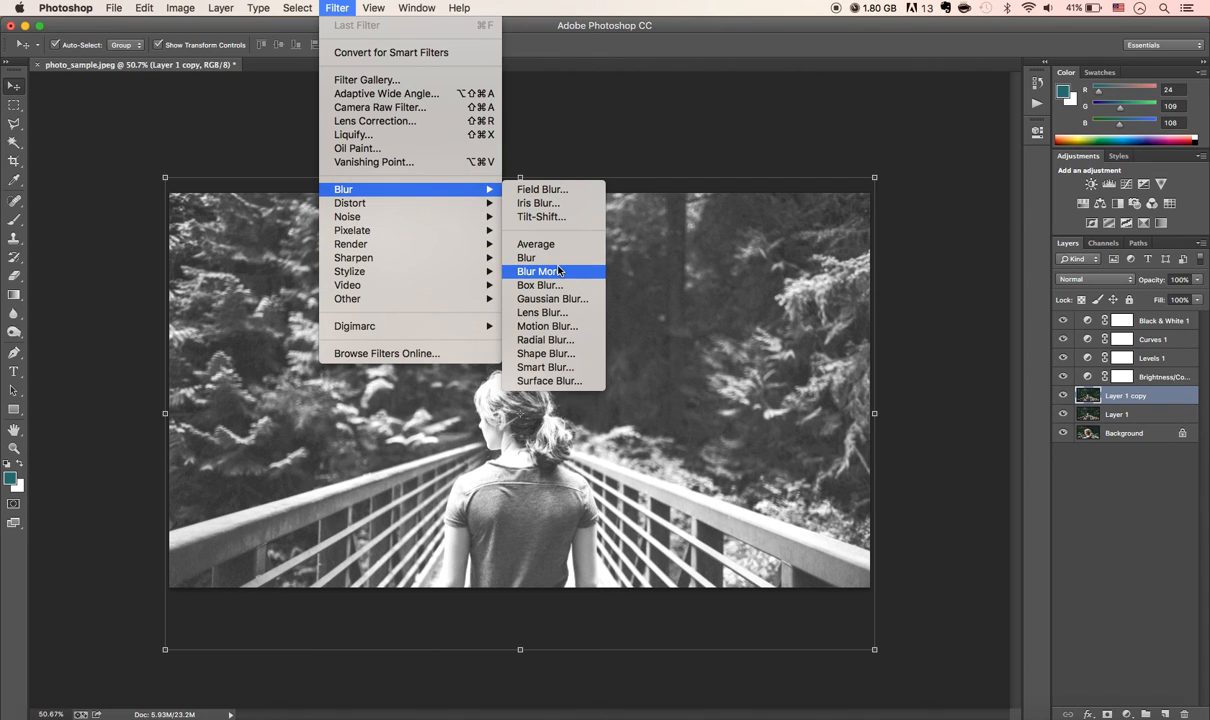
{"action": "left_click", "coordinate": [566, 299]}
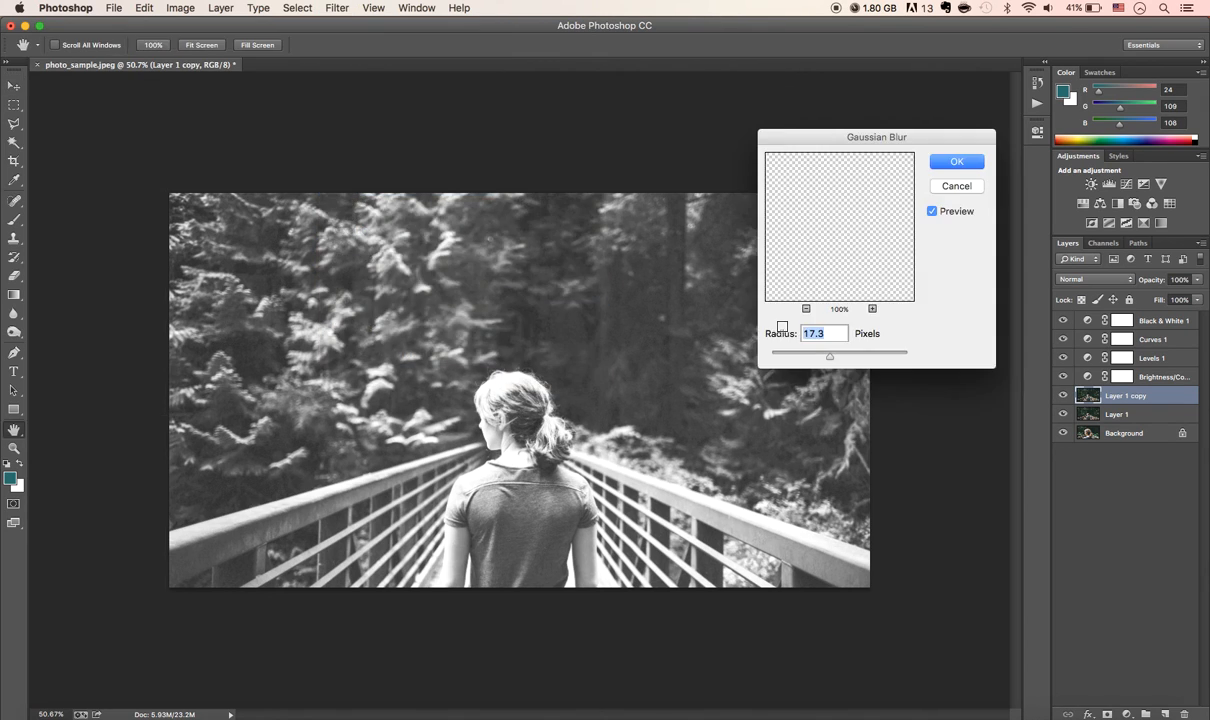
{"action": "left_click", "coordinate": [957, 218]}
{"action": "left_click", "coordinate": [957, 218]}
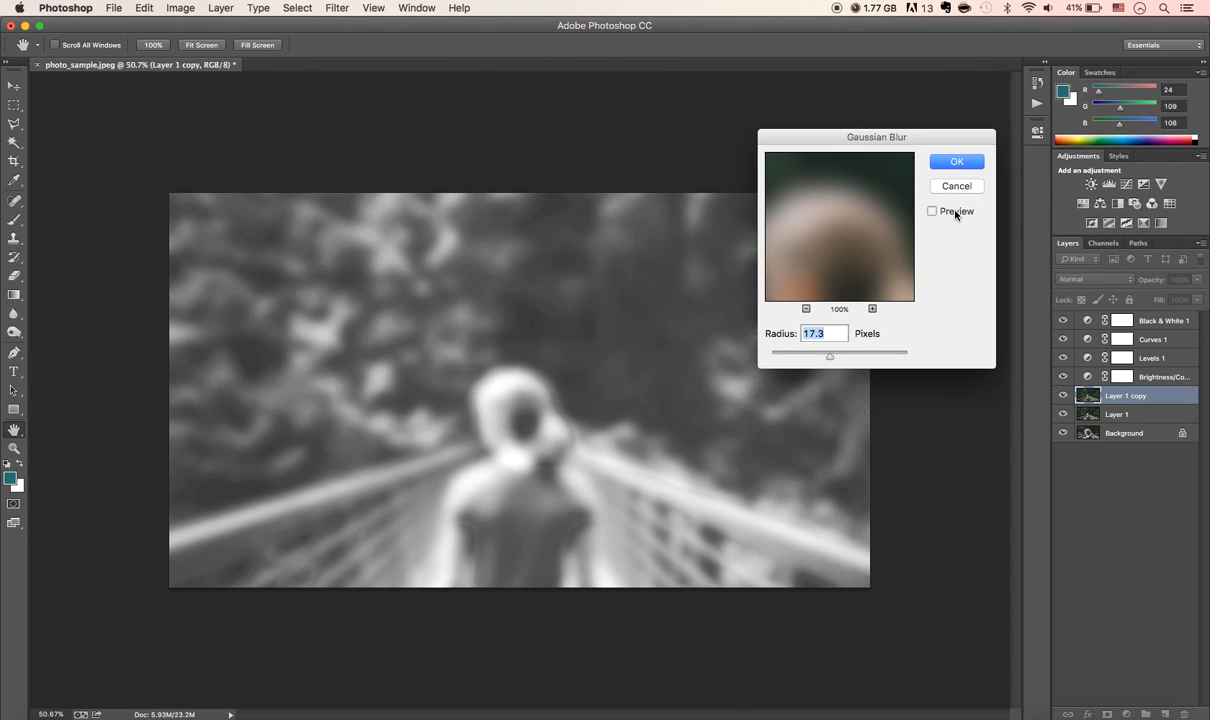
{"action": "left_click_drag", "start_coordinate": [868, 357], "coordinate": [794, 358]}
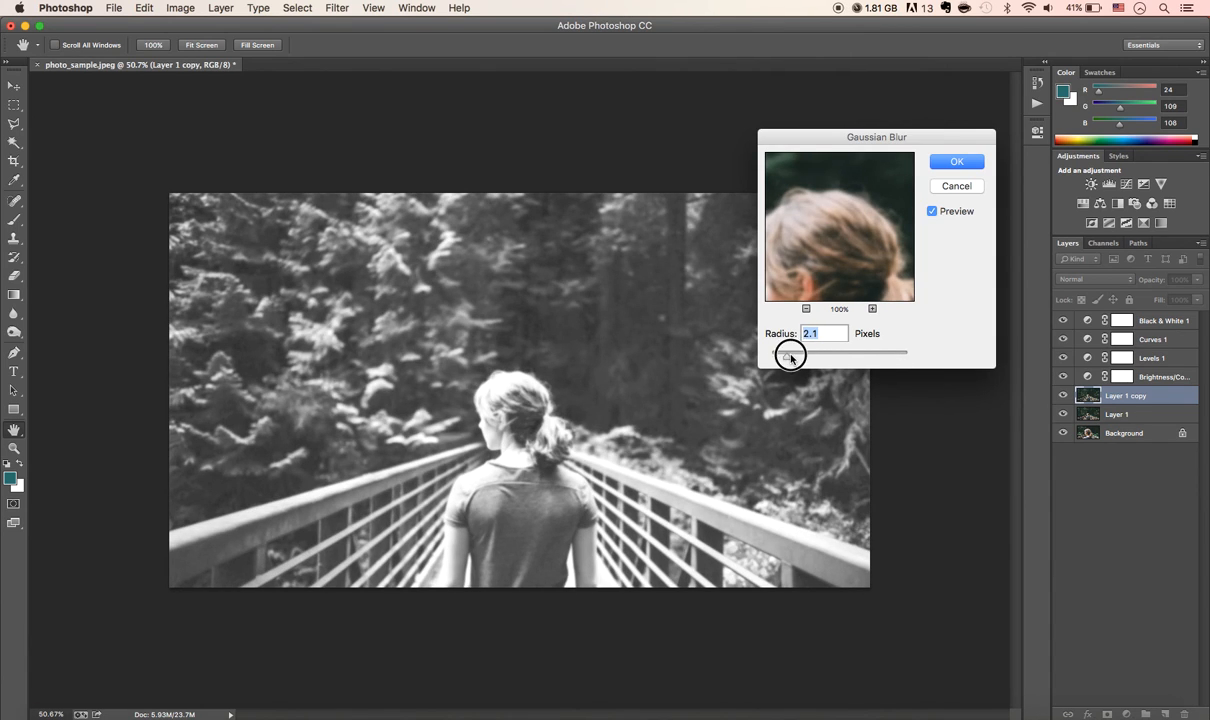
{"action": "left_click", "coordinate": [944, 188]}
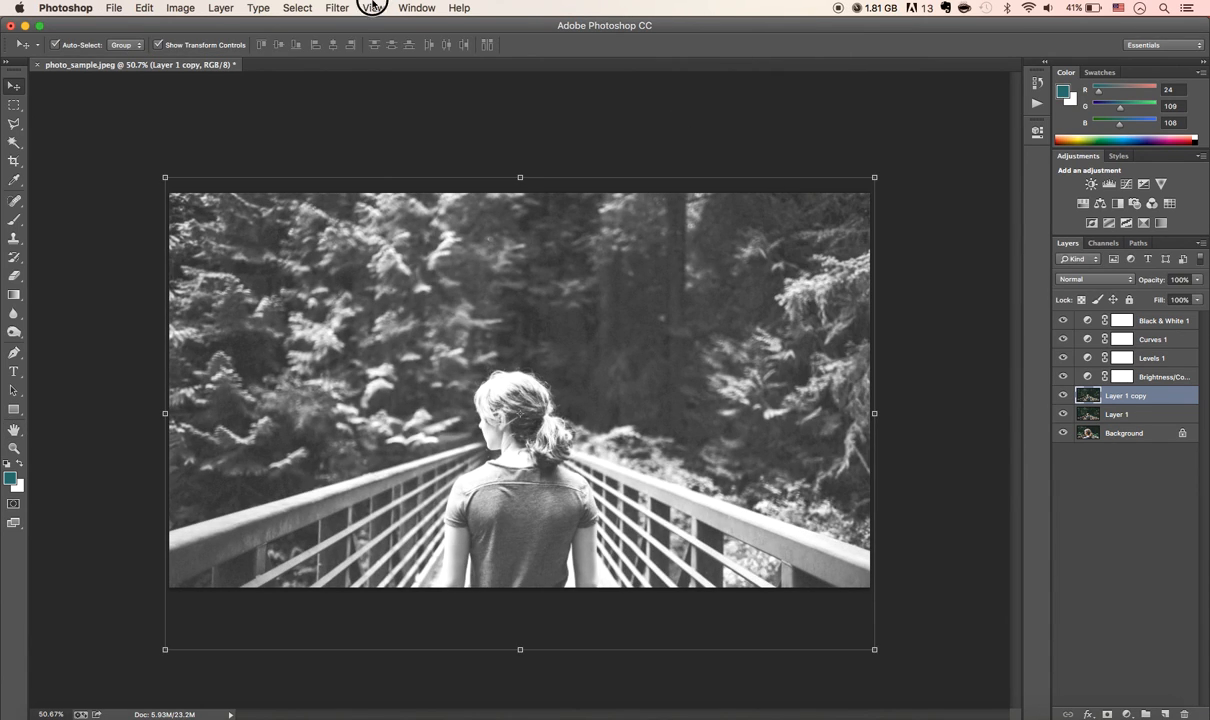
Try a Motion Blur on Layer 1 copy at angles of 45° and 35° with distances up to about 1094 pixels, and cancel it
{"action": "left_click", "coordinate": [372, 9]}
{"action": "mouse_move", "coordinate": [349, 10]}
{"action": "mouse_move", "coordinate": [341, 186]}
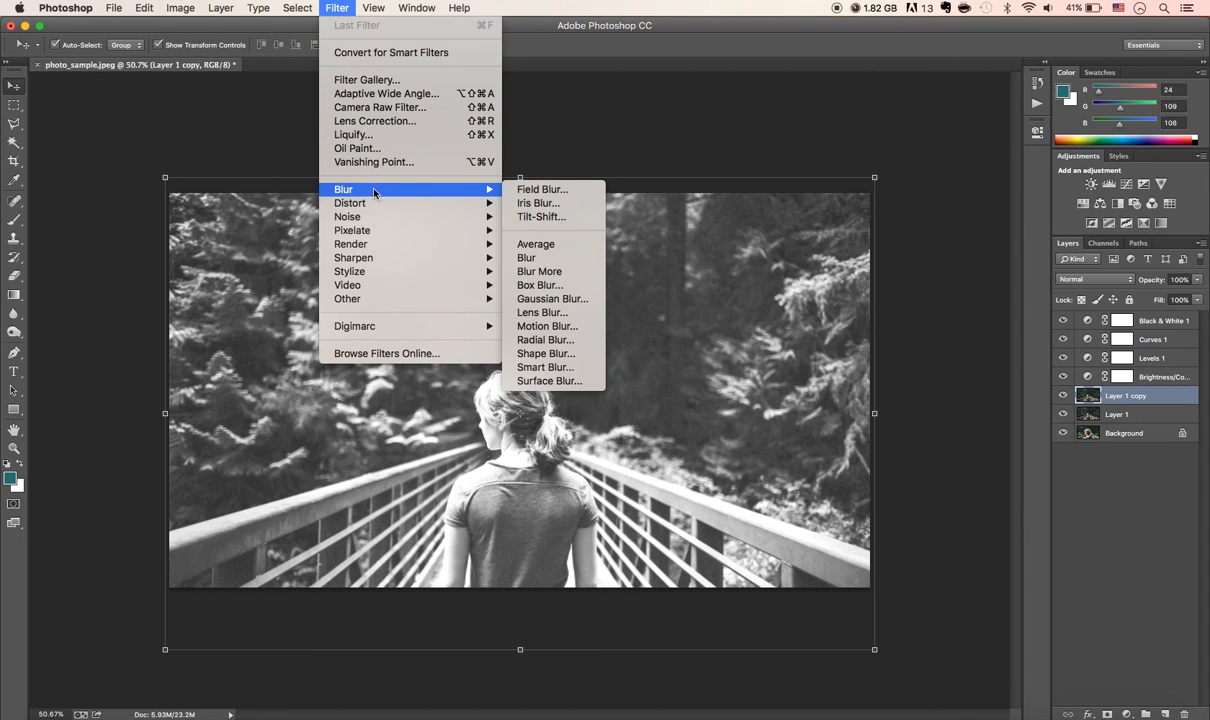
{"action": "left_click", "coordinate": [581, 332]}
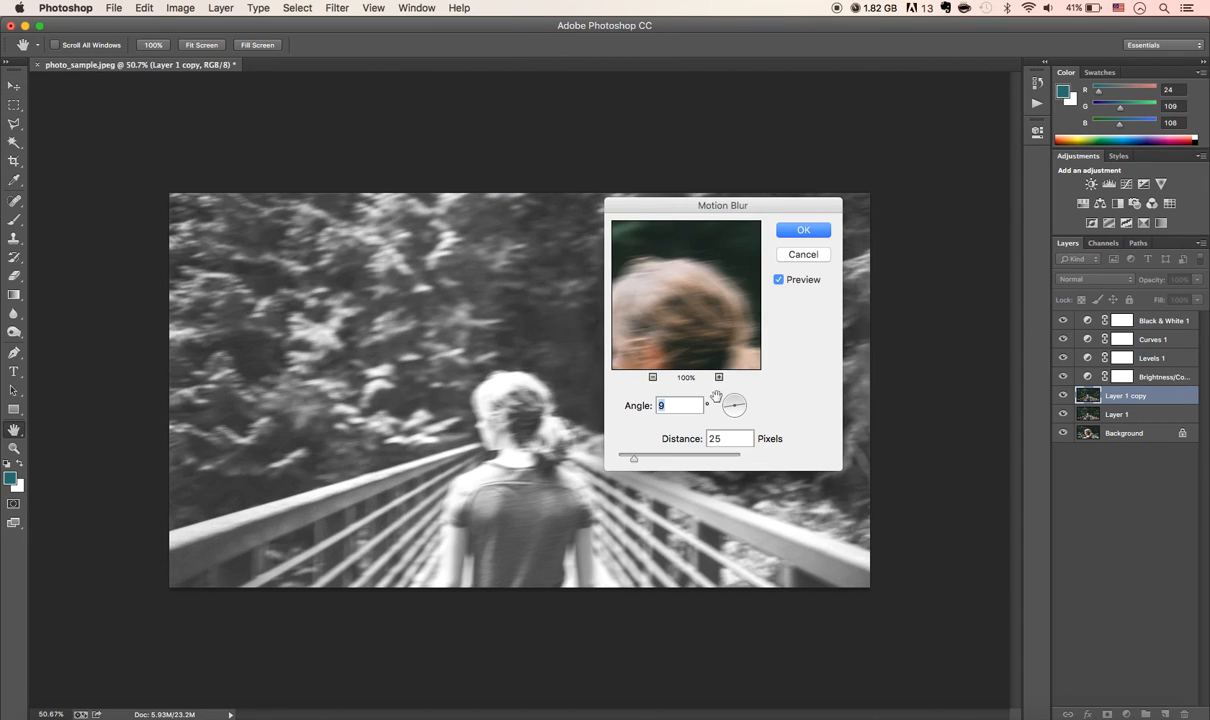
{"action": "left_click", "coordinate": [743, 405]}
{"action": "left_click_drag", "start_coordinate": [743, 405], "coordinate": [741, 399]}
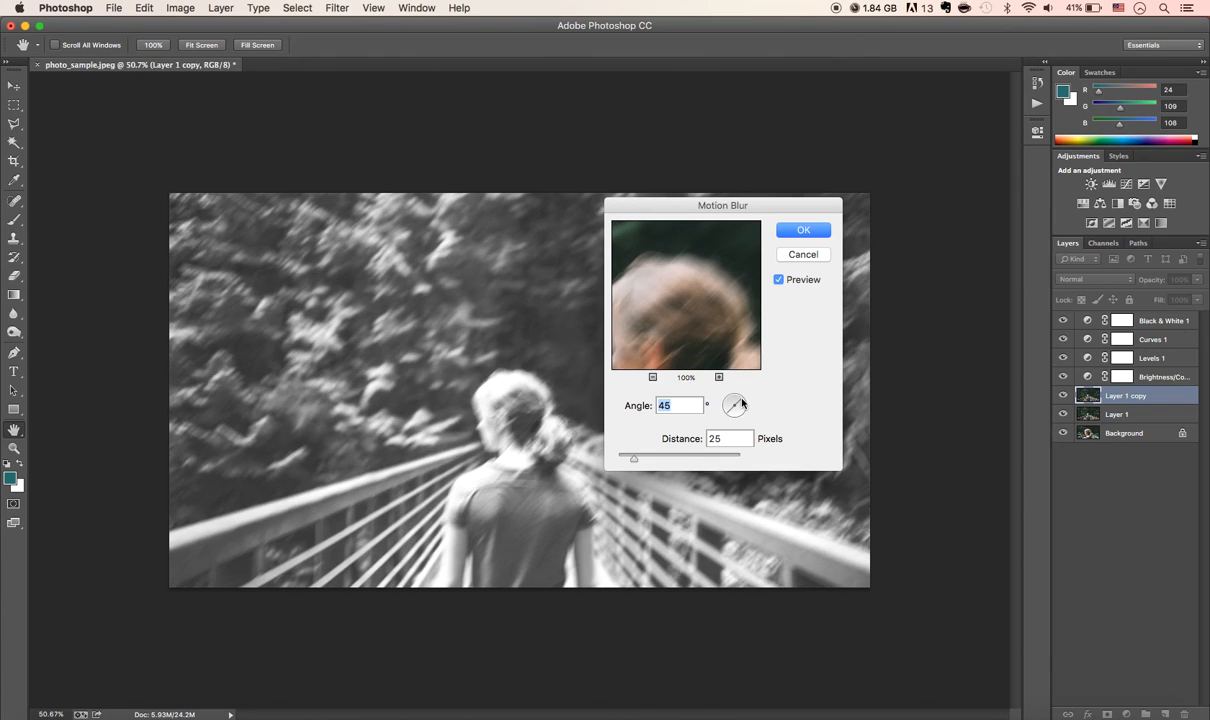
{"action": "left_click_drag", "start_coordinate": [683, 456], "coordinate": [707, 464]}
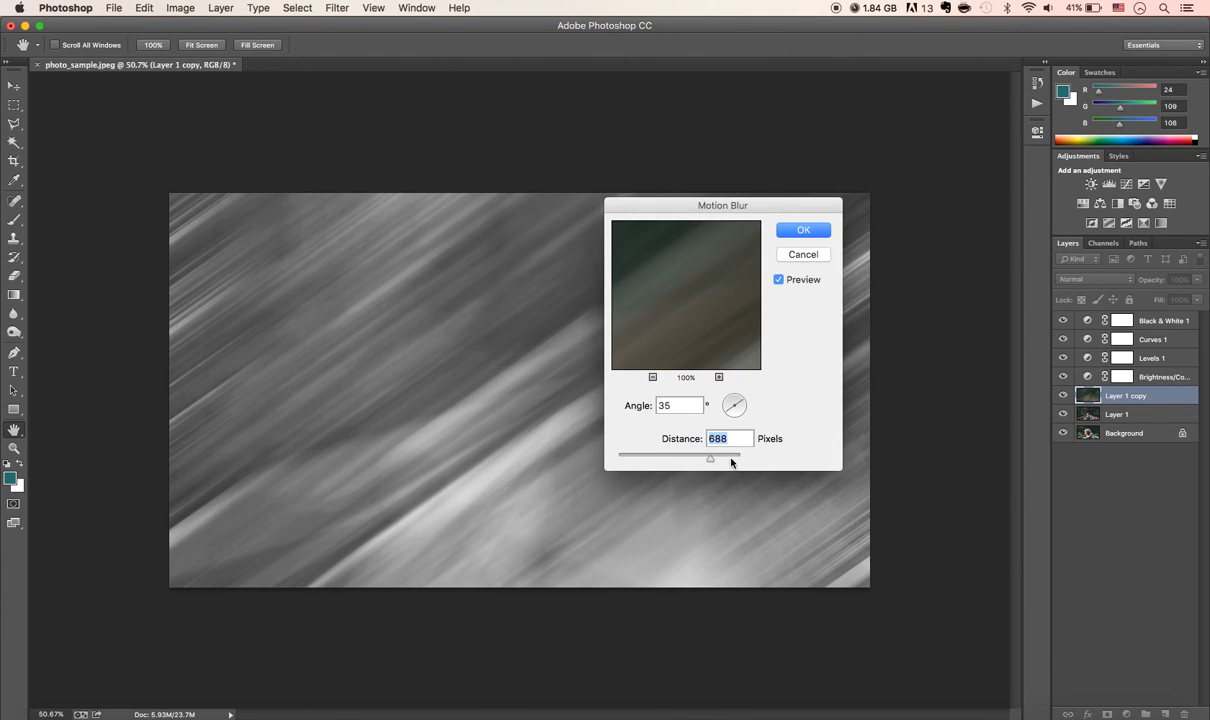
{"action": "mouse_move", "coordinate": [705, 459]}
{"action": "left_mouse_down"}
{"action": "mouse_move", "coordinate": [632, 459]}
{"action": "mouse_move", "coordinate": [722, 459]}
{"action": "left_mouse_up"}
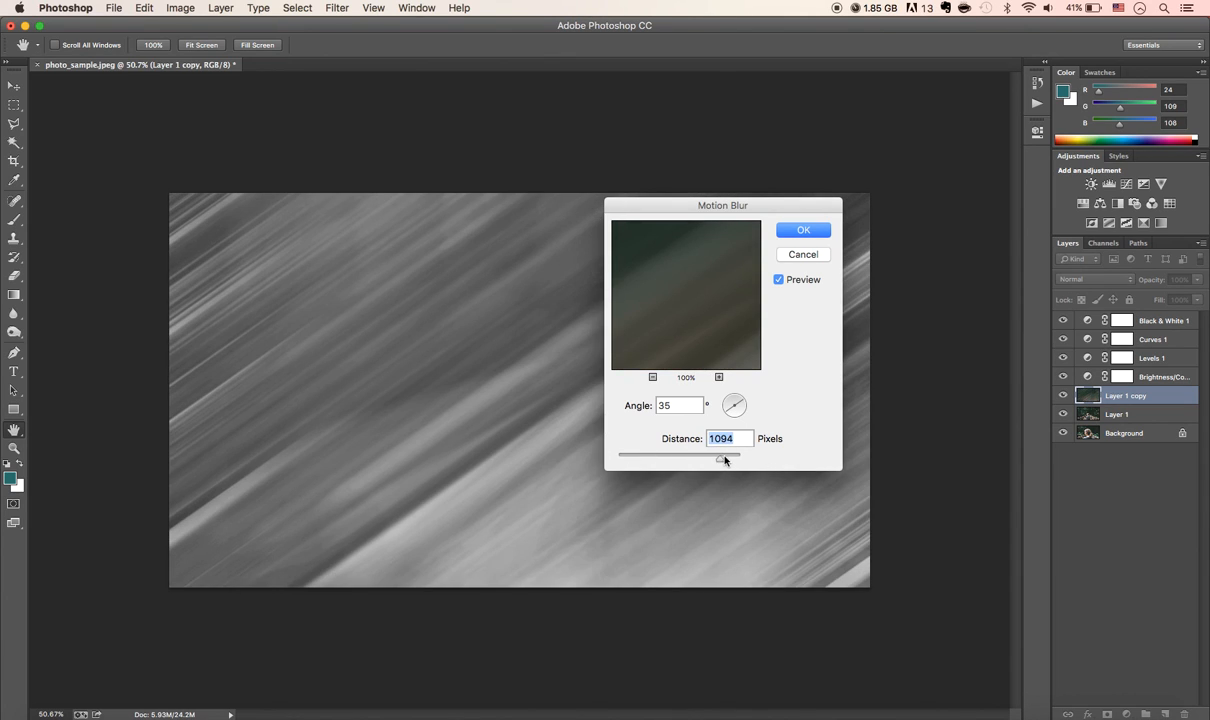
{"action": "left_click", "coordinate": [811, 258]}
Select the four adjustment layers from Black & White 1 down to Brightness/Contrast
{"action": "left_click", "coordinate": [1070, 510]}
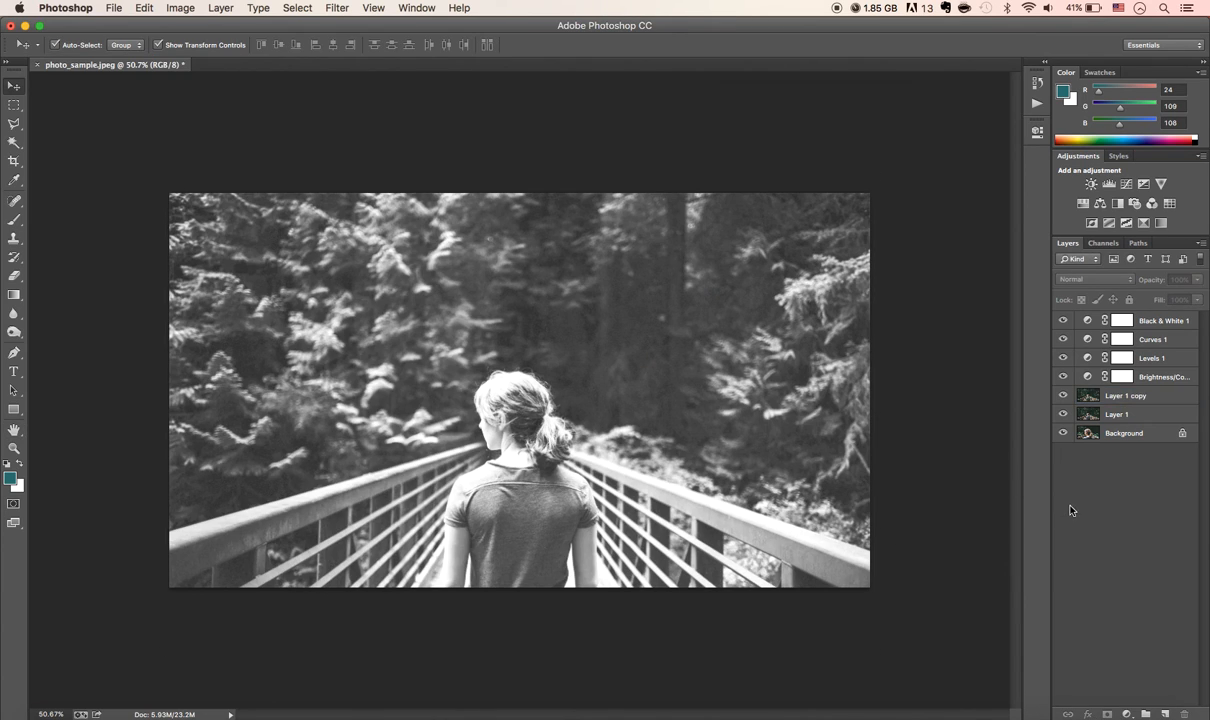
{"action": "left_click", "coordinate": [1163, 398]}
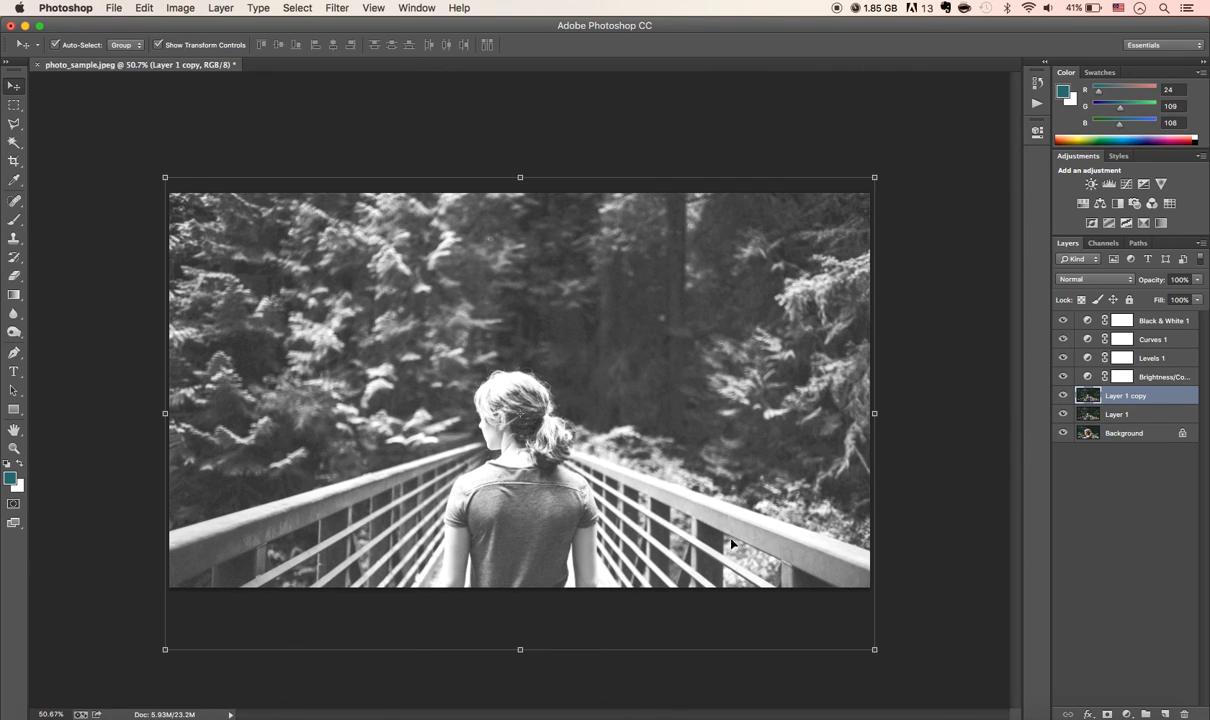
{"action": "left_click", "coordinate": [1162, 545]}
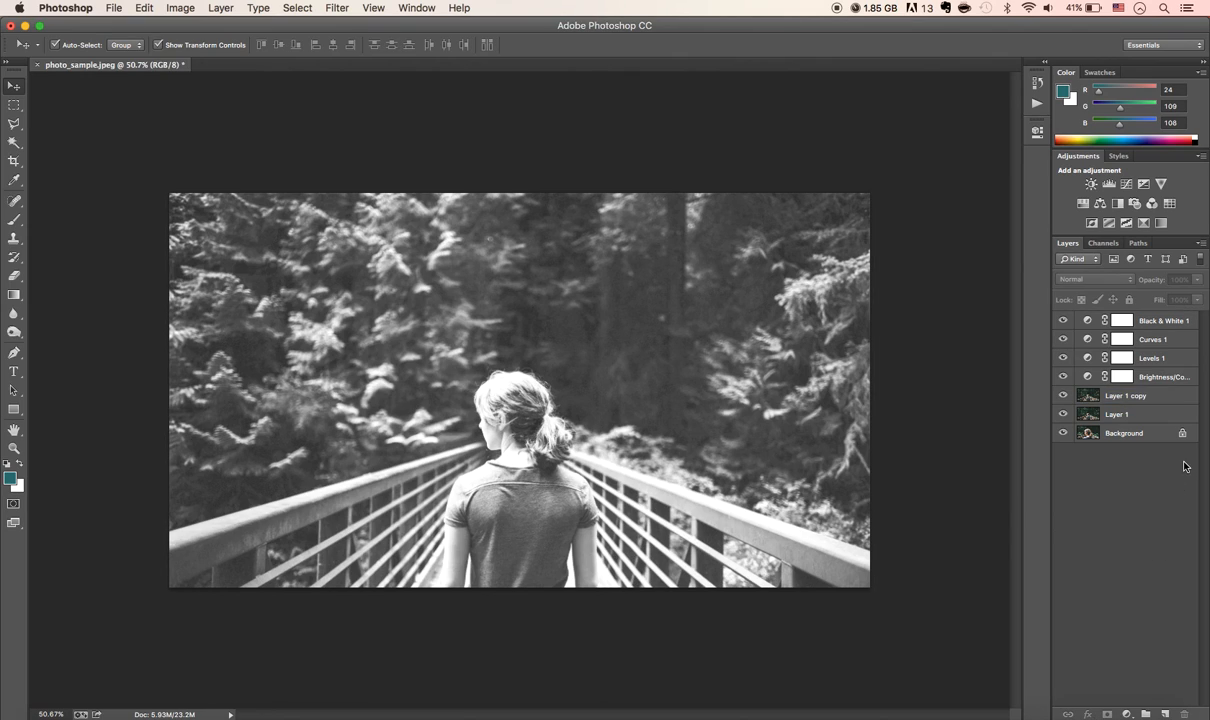
{"action": "left_click", "coordinate": [1100, 393]}
{"action": "left_click", "coordinate": [1150, 396], "text": "super"}
{"action": "left_click", "coordinate": [1158, 324]}
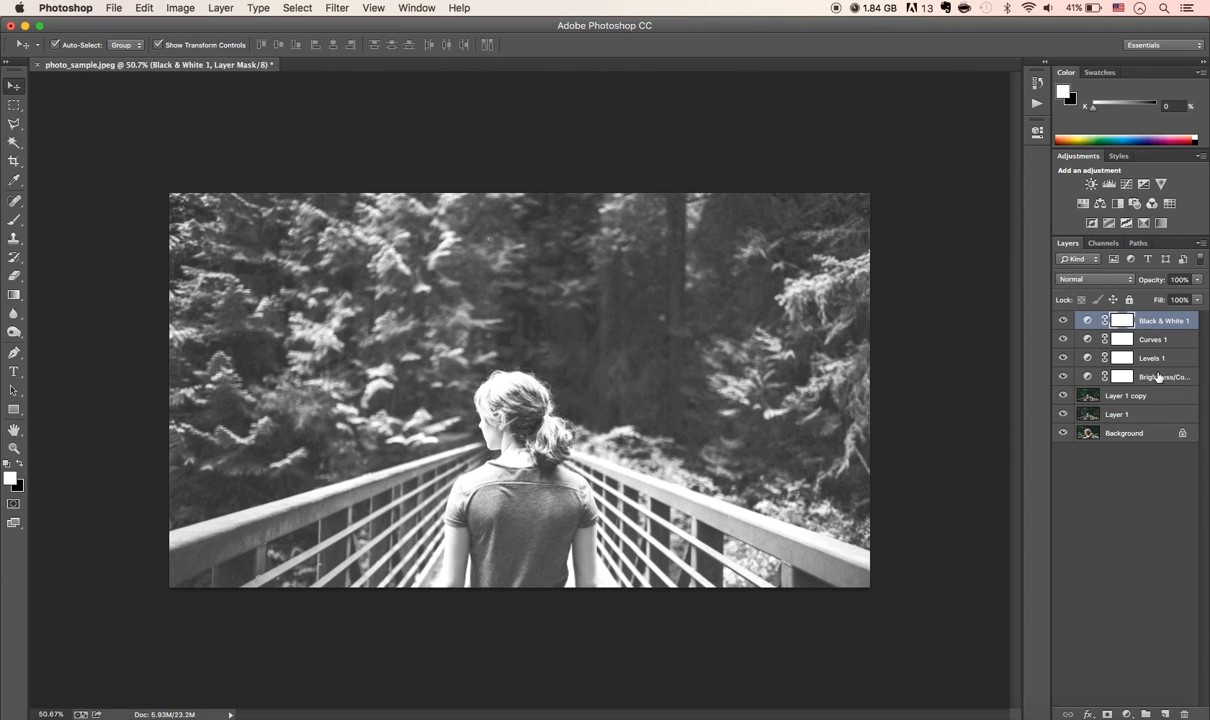
{"action": "left_click", "coordinate": [1156, 377], "text": "shift"}
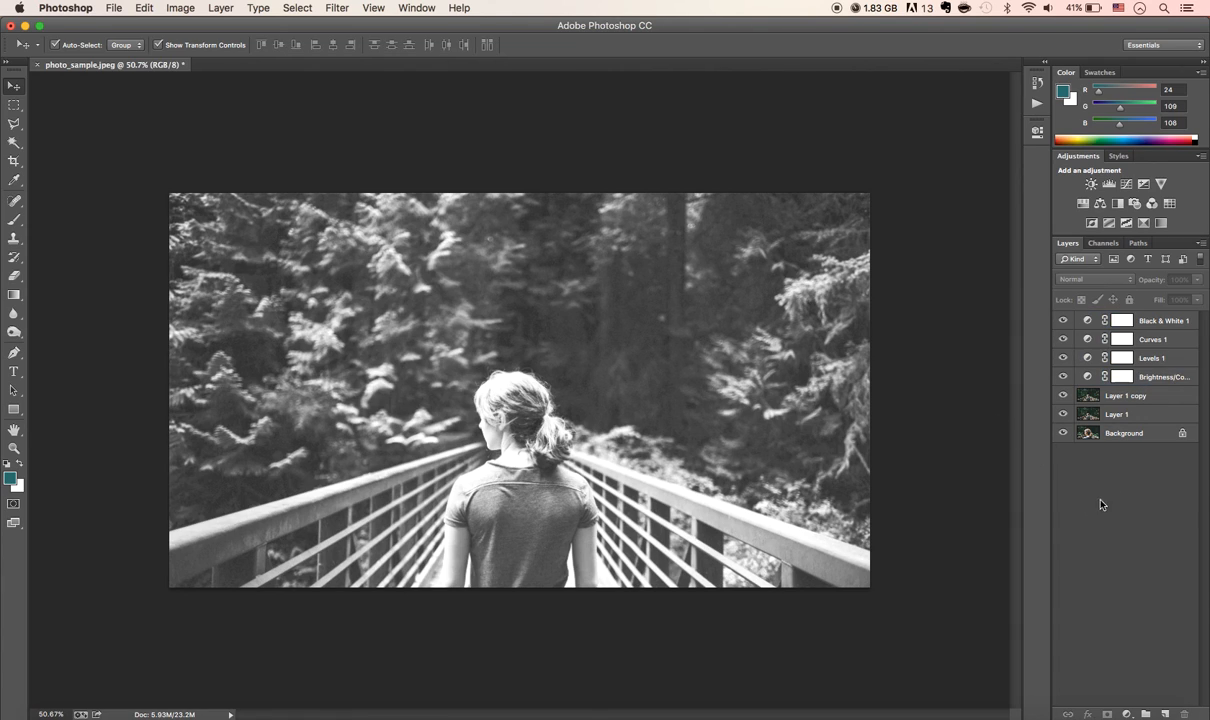
Try Layer 1 copy above the Black & White 1 layer and return it to just below the Brightness/Contrast layer
{"action": "left_click", "coordinate": [1160, 396]}
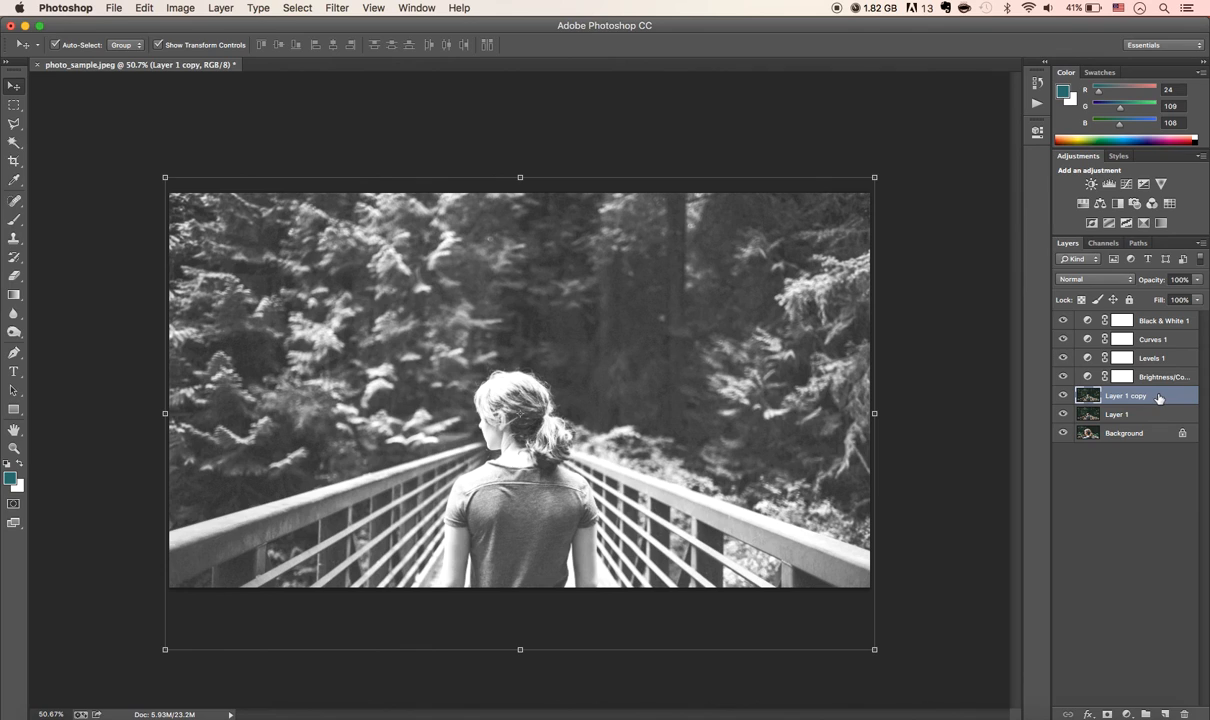
{"action": "left_click_drag", "start_coordinate": [1152, 402], "coordinate": [1160, 318]}
{"action": "left_click", "coordinate": [915, 358]}
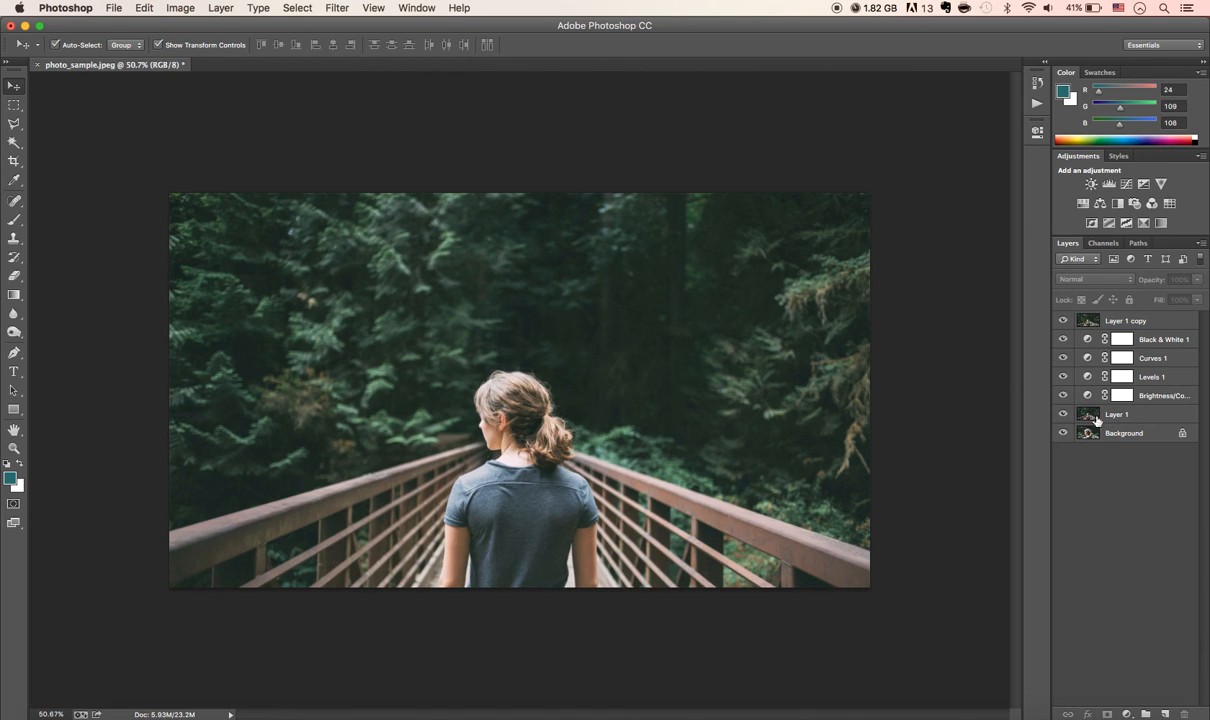
{"action": "left_click", "coordinate": [724, 356]}
{"action": "left_click_drag", "start_coordinate": [1128, 320], "coordinate": [1165, 405]}
{"action": "left_click", "coordinate": [1158, 533]}
{"action": "left_click", "coordinate": [1125, 396]}
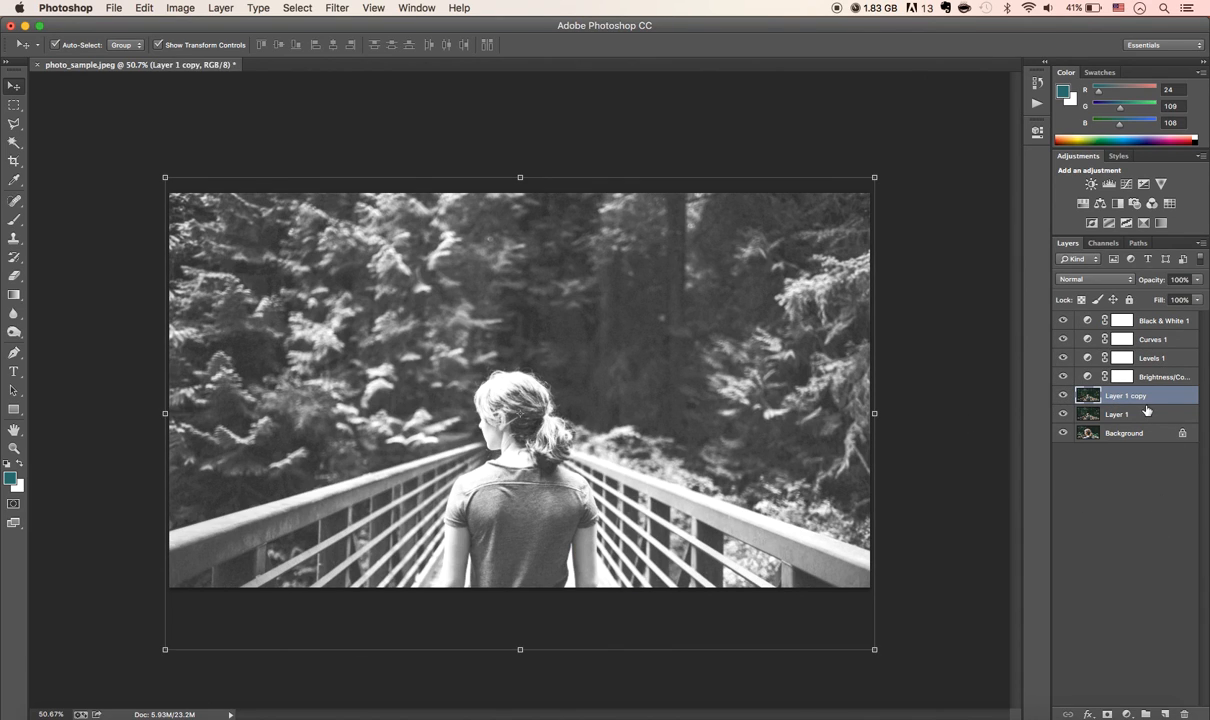
With no layer selected, add a new empty layer at the top of the layer stack
{"action": "left_click", "coordinate": [1120, 496]}
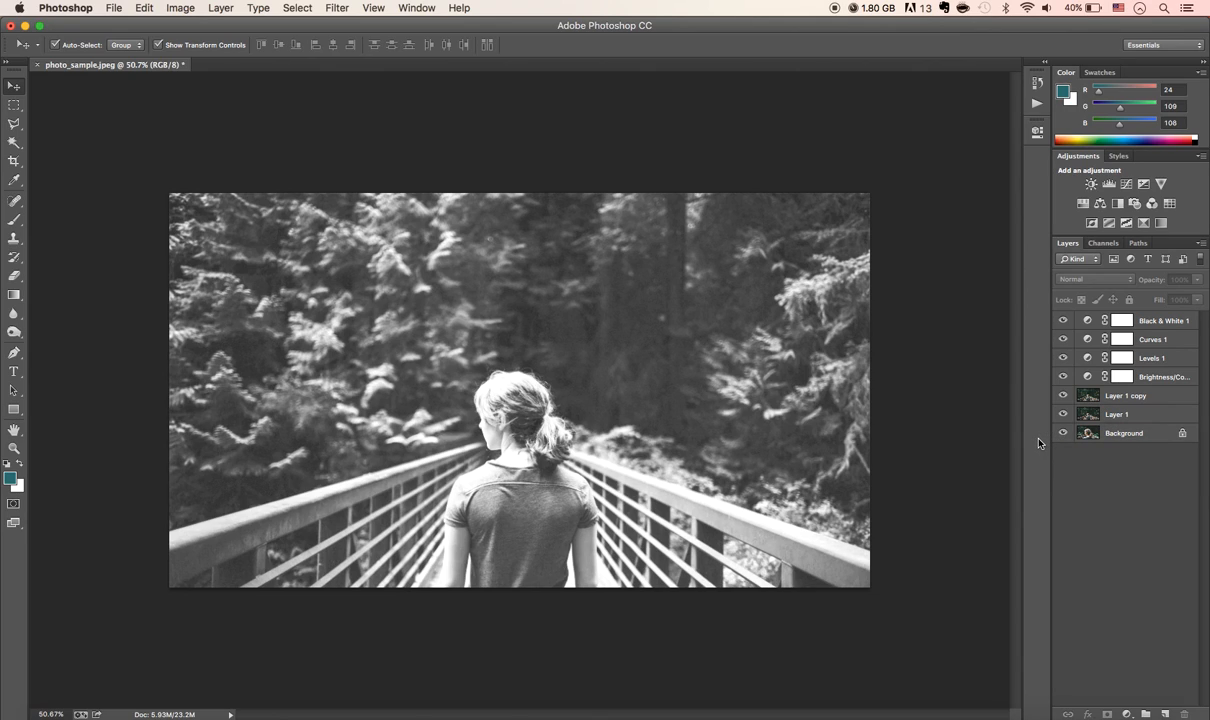
{"action": "left_click", "coordinate": [1135, 545]}
{"action": "left_click", "coordinate": [1167, 714]}
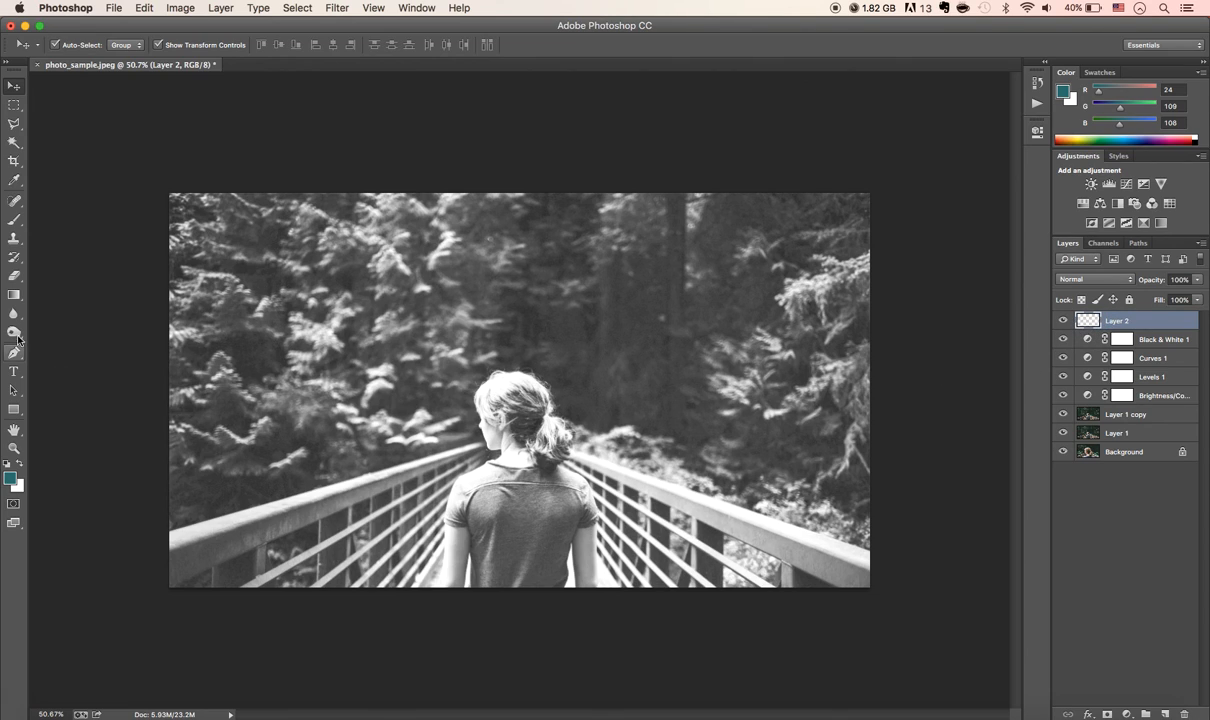
Set the starting color stop of the Gradient tool's color-to-transparent gradient to a bright sky blue
{"action": "left_click", "coordinate": [13, 296]}
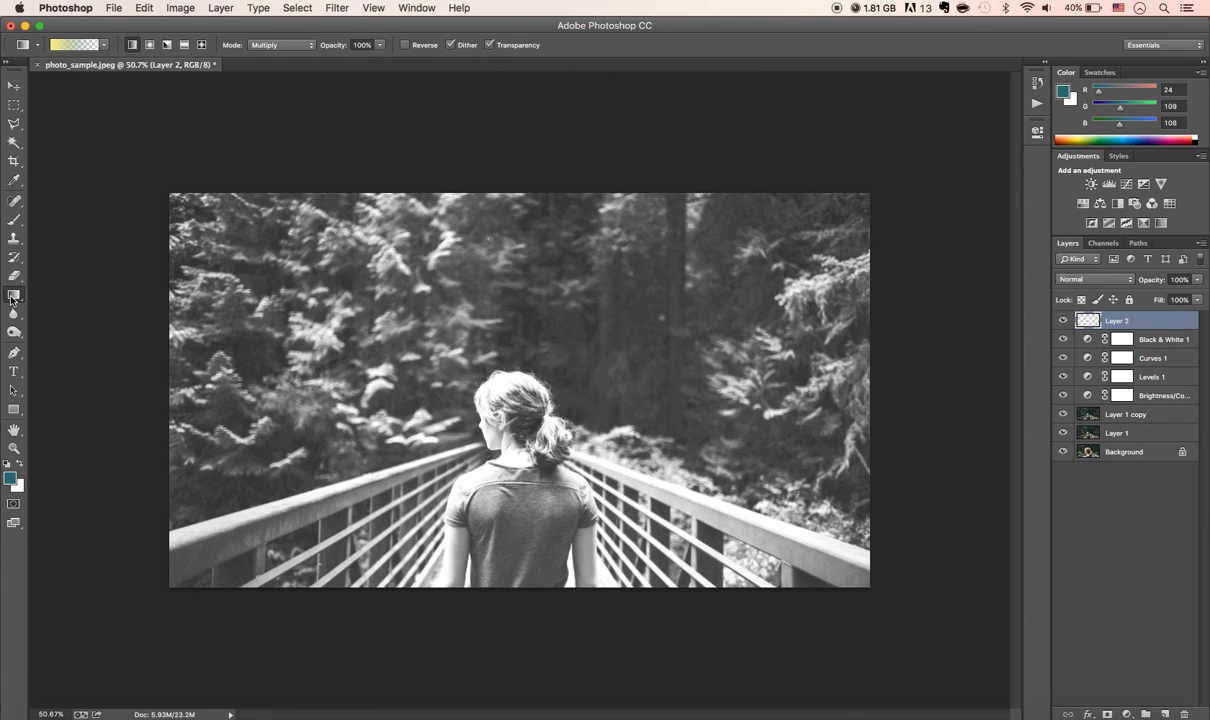
{"action": "left_click", "coordinate": [78, 45]}
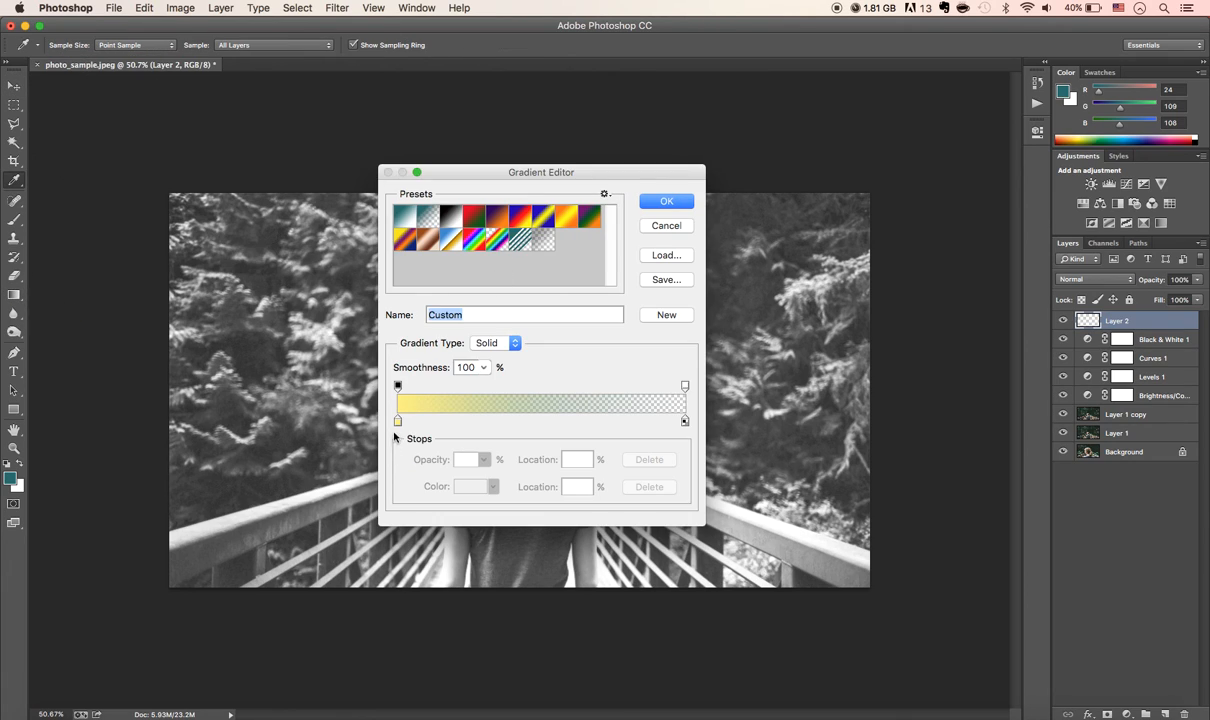
{"action": "left_click", "coordinate": [397, 421]}
{"action": "left_click", "coordinate": [472, 487]}
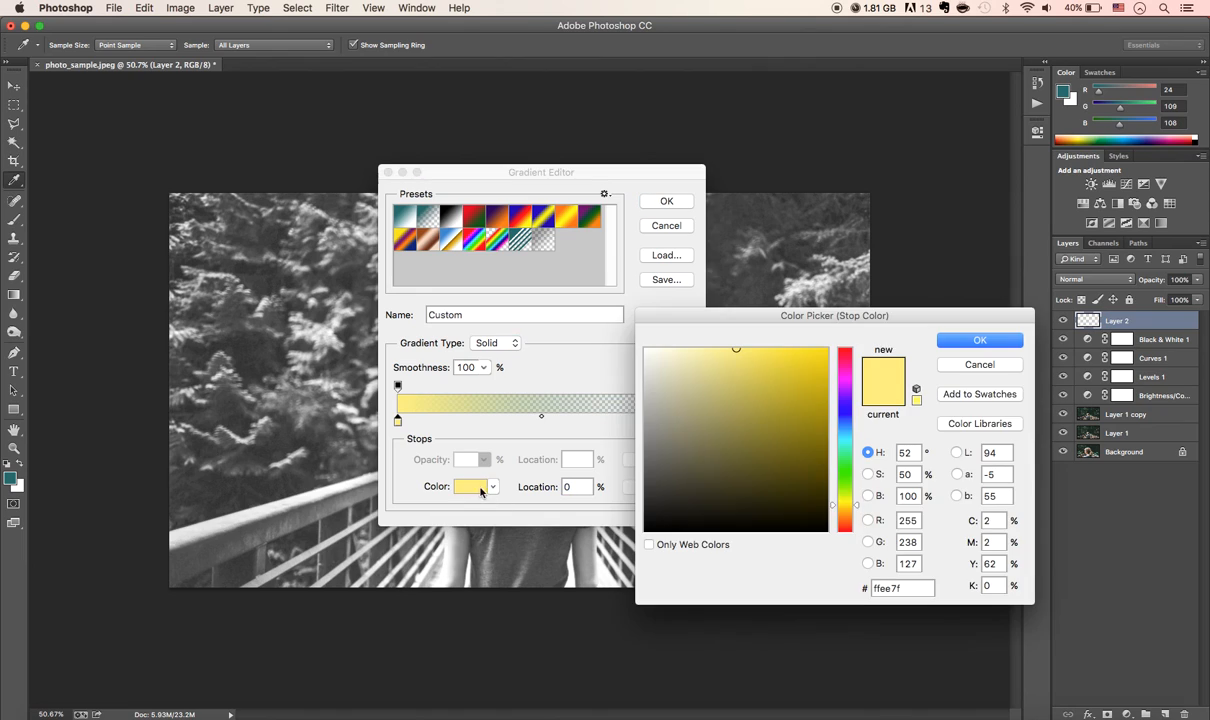
{"action": "left_click_drag", "start_coordinate": [845, 451], "coordinate": [845, 432]}
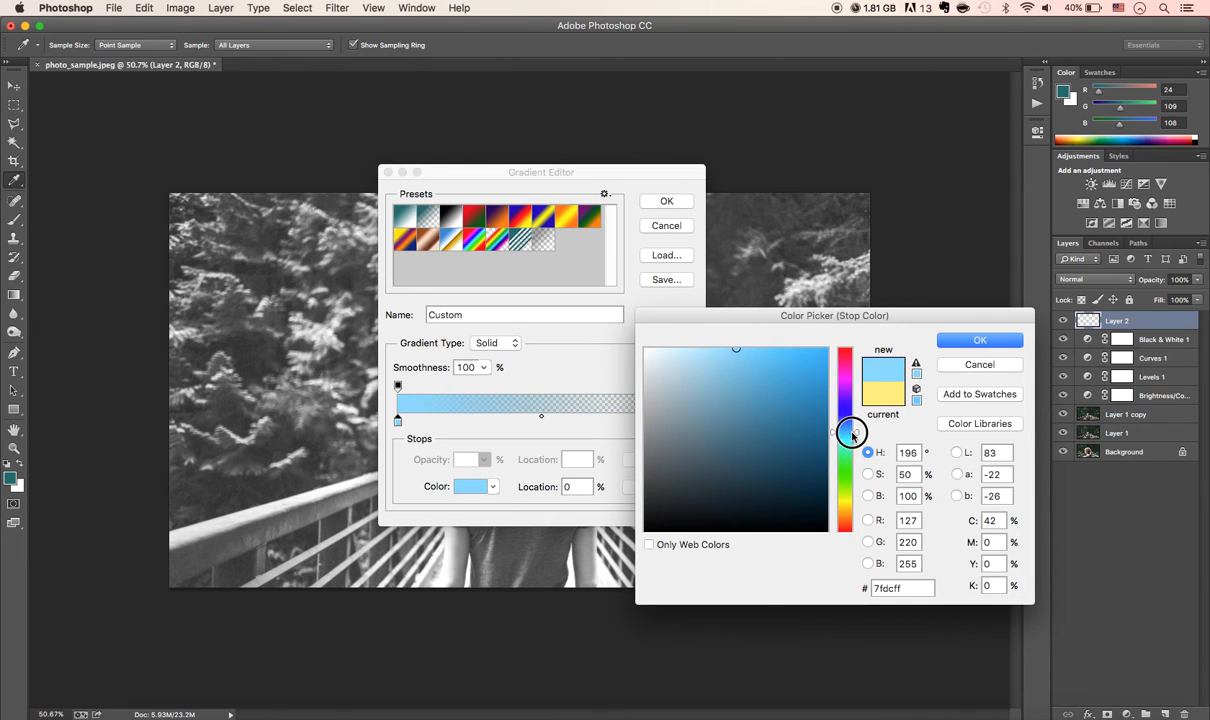
{"action": "left_click", "coordinate": [816, 383]}
{"action": "left_click_drag", "start_coordinate": [816, 383], "coordinate": [819, 357]}
{"action": "left_click_drag", "start_coordinate": [848, 432], "coordinate": [849, 433]}
{"action": "left_click", "coordinate": [960, 340]}
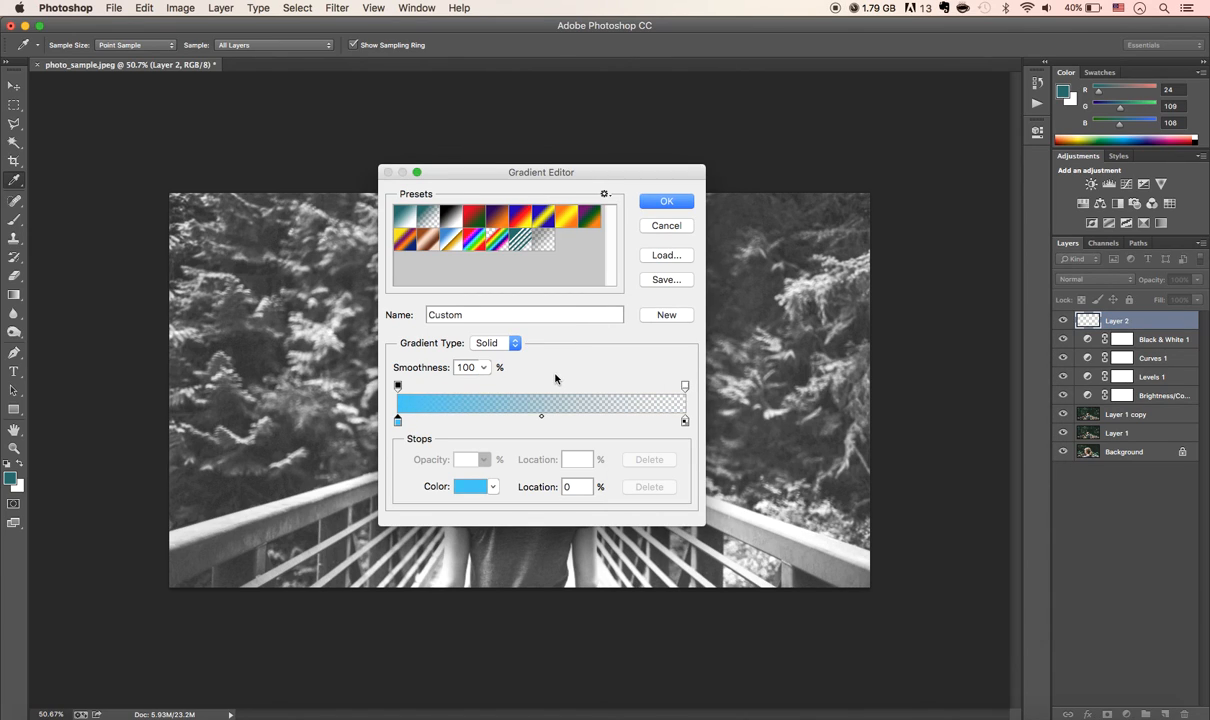
{"action": "left_click", "coordinate": [666, 202]}
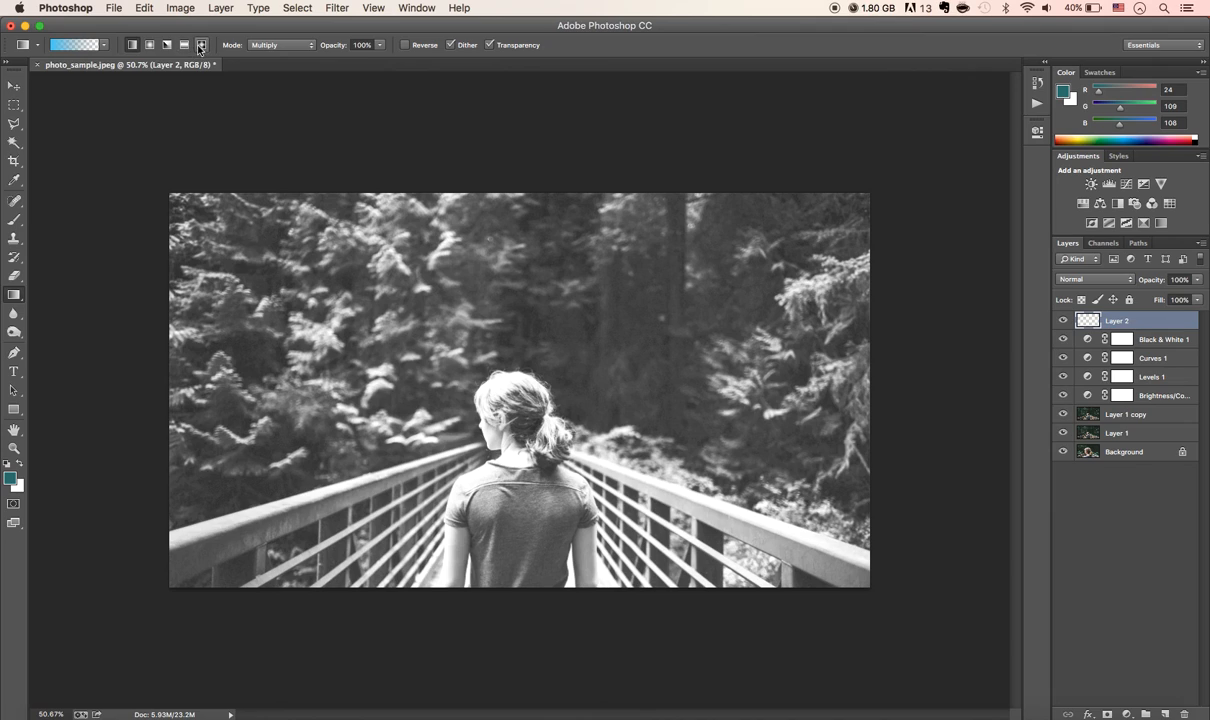
Try a radial and a diamond gradient on Layer 2, undoing each one
{"action": "left_click", "coordinate": [149, 45]}
{"action": "left_click_drag", "start_coordinate": [494, 377], "coordinate": [520, 472]}
{"action": "key", "text": "super+z"}
{"action": "left_click", "coordinate": [201, 45]}
{"action": "left_click_drag", "start_coordinate": [437, 373], "coordinate": [755, 620]}
{"action": "key", "text": "super+z"}
Draw a linear blue gradient on Layer 2 from the photo's upper left to its lower right, and switch to the Move tool
{"action": "left_click", "coordinate": [131, 45]}
{"action": "left_click_drag", "start_coordinate": [259, 273], "coordinate": [838, 541]}
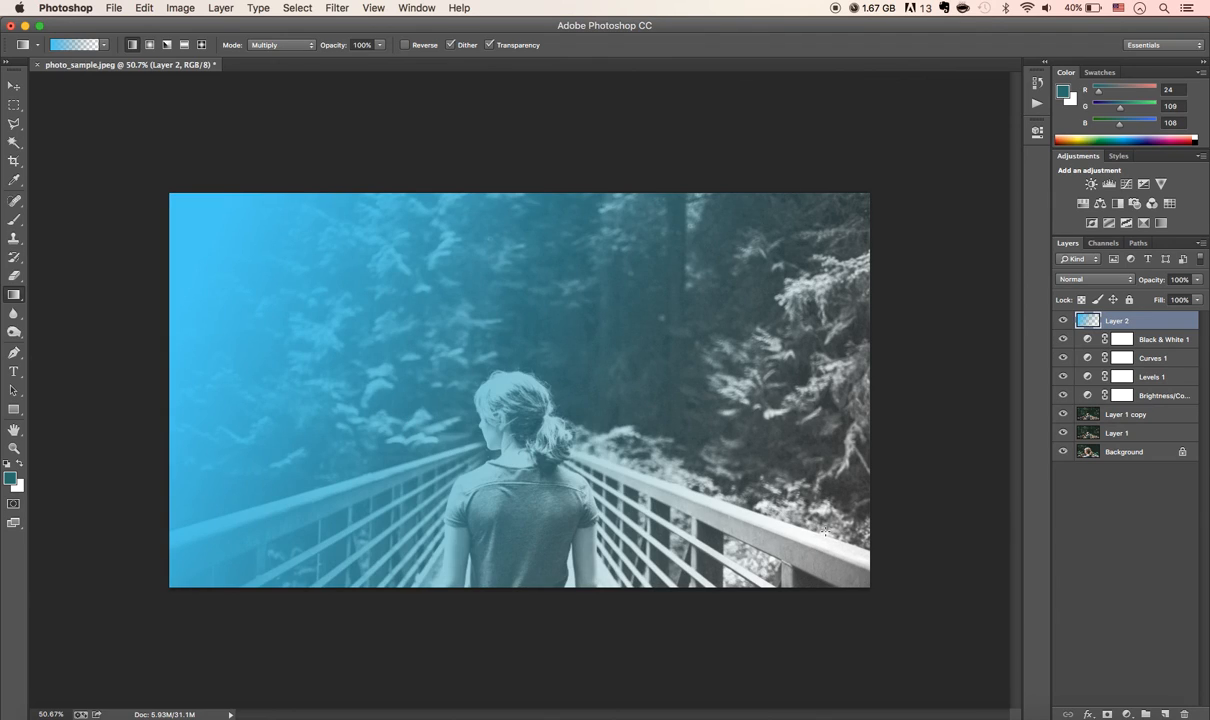
{"action": "key", "text": "v"}
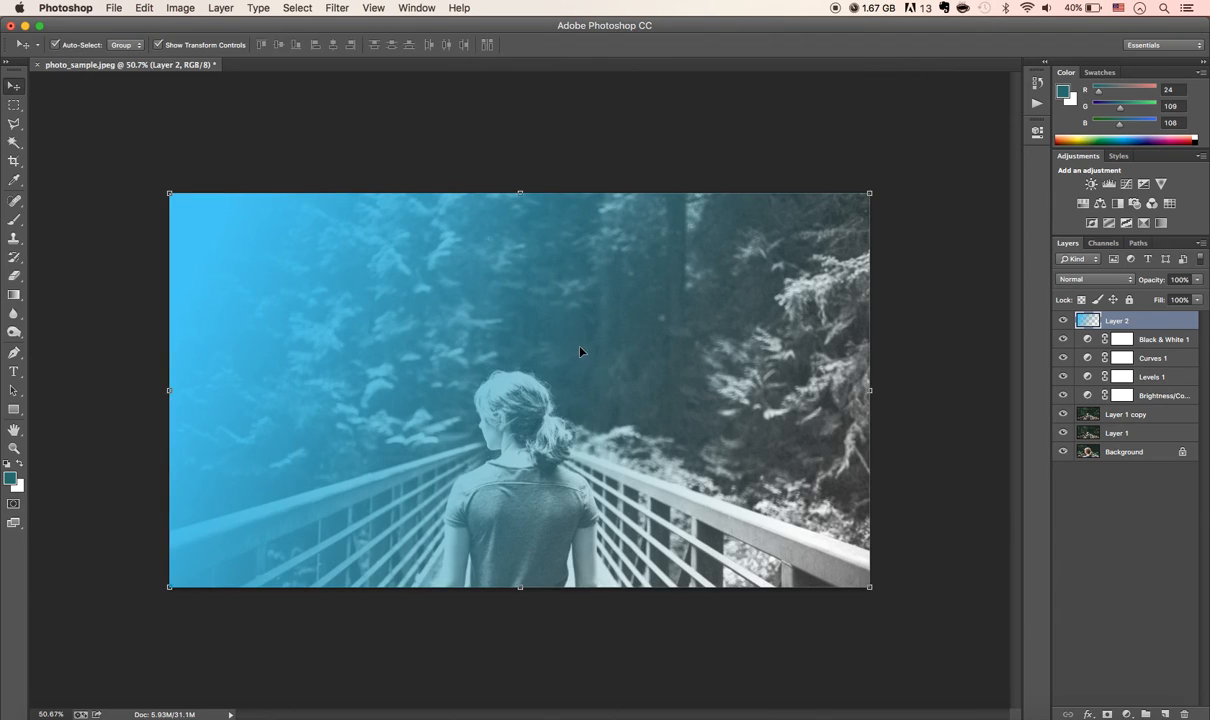
Set Layer 2's blend mode to Multiply
{"action": "left_click", "coordinate": [1111, 285]}
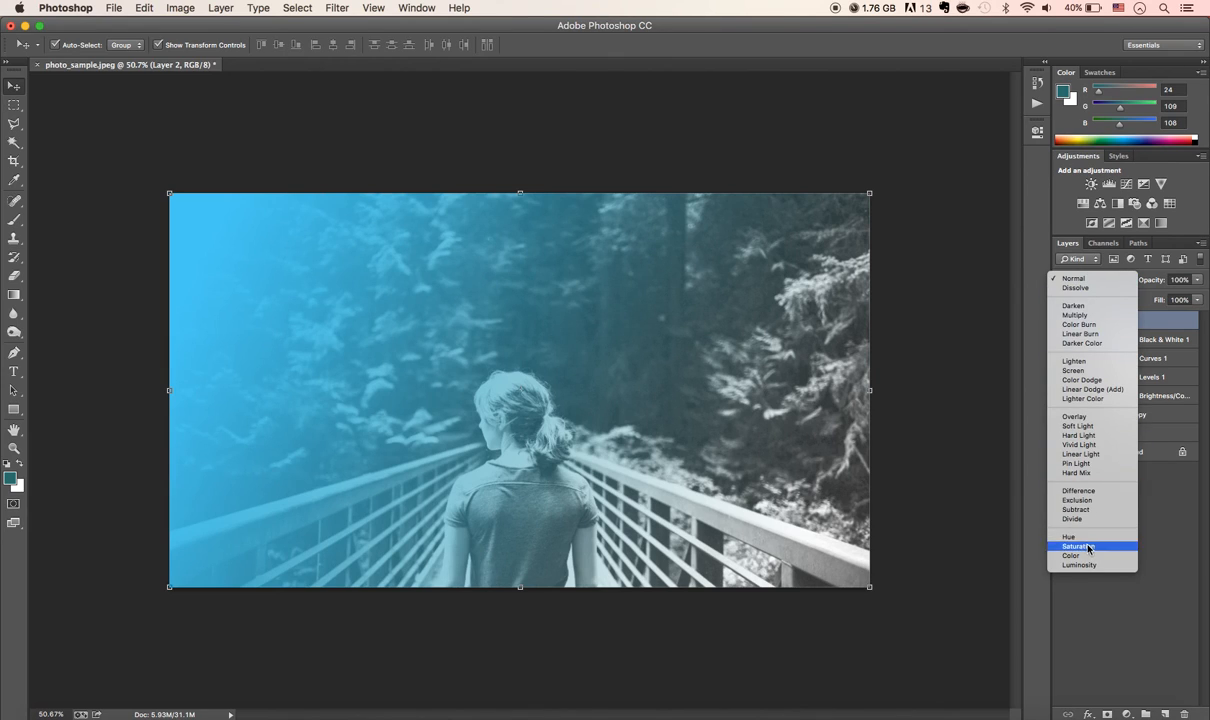
{"action": "left_click", "coordinate": [1107, 318]}
{"action": "left_click", "coordinate": [915, 362]}
Try shifting the gradient layer toward the photo's lower right and undo the move
{"action": "left_click_drag", "start_coordinate": [749, 340], "coordinate": [824, 502]}
{"action": "key", "text": "x"}
{"action": "key", "text": "a"}
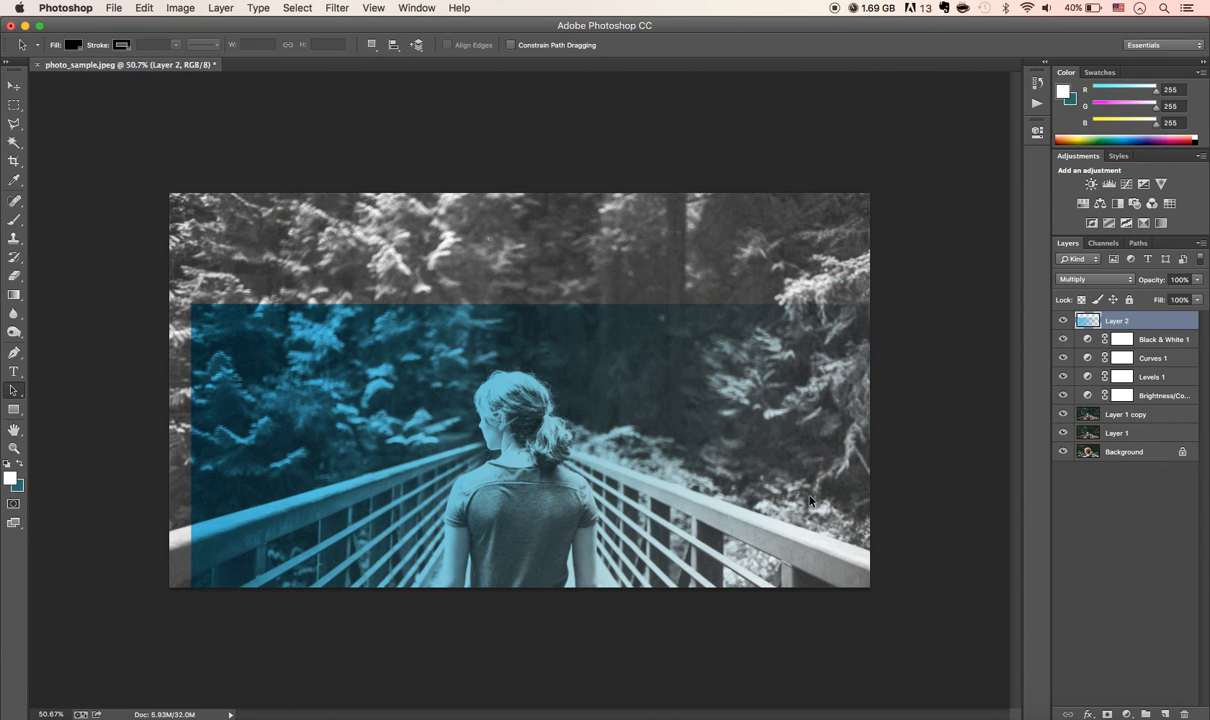
{"action": "key", "text": "ctrl+z"}
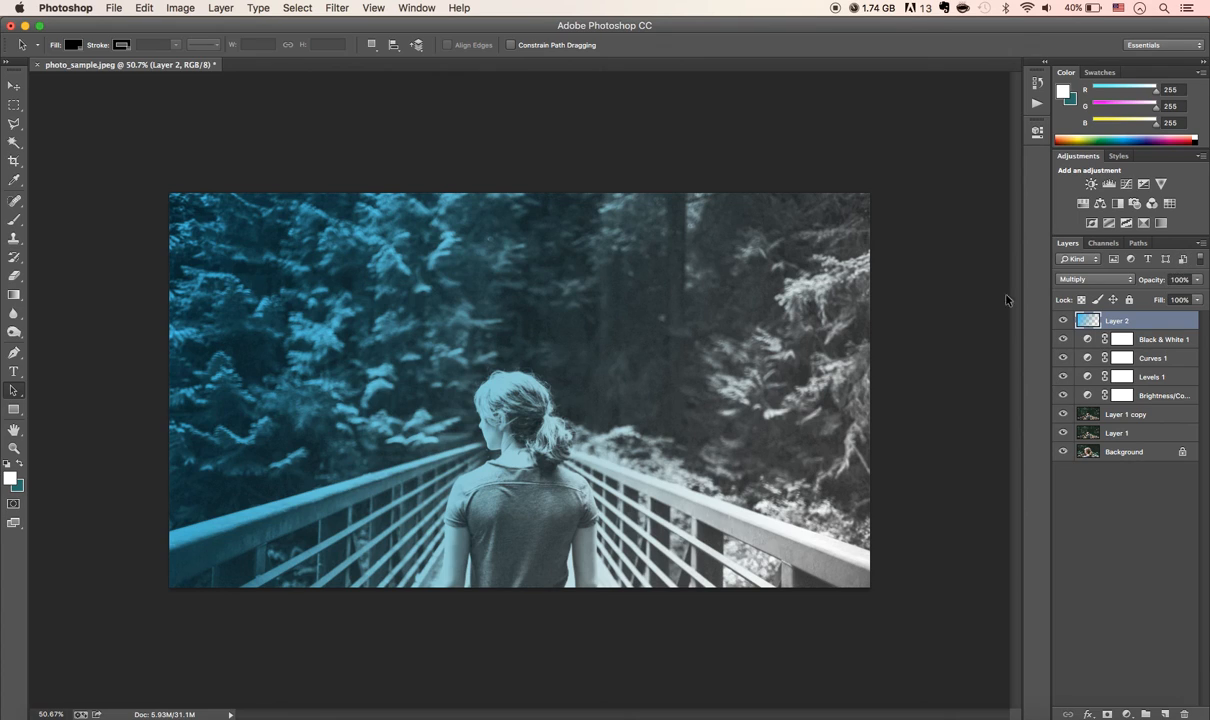
Lower the opacity of gradient Layer 2 and leave no layer selected
{"action": "left_click", "coordinate": [756, 331]}
{"action": "left_click", "coordinate": [1160, 320]}
{"action": "left_click", "coordinate": [1197, 280]}
{"action": "left_click_drag", "start_coordinate": [1181, 296], "coordinate": [1169, 297]}
{"action": "left_click", "coordinate": [623, 158]}
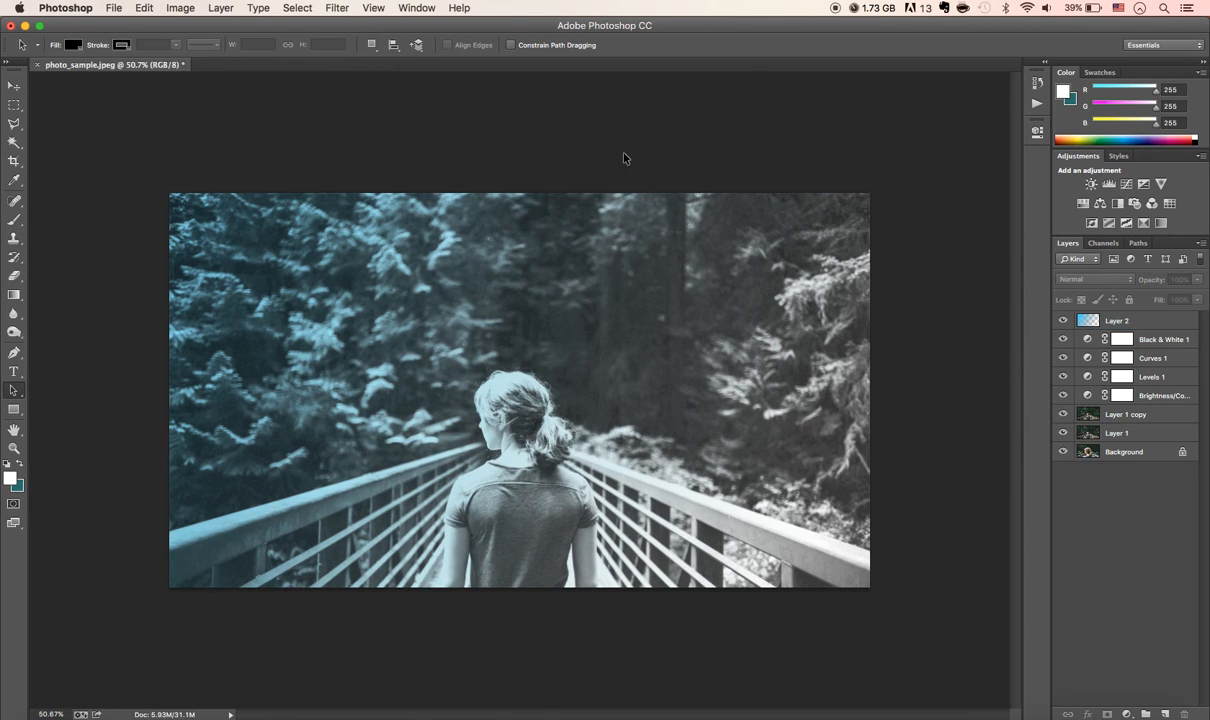